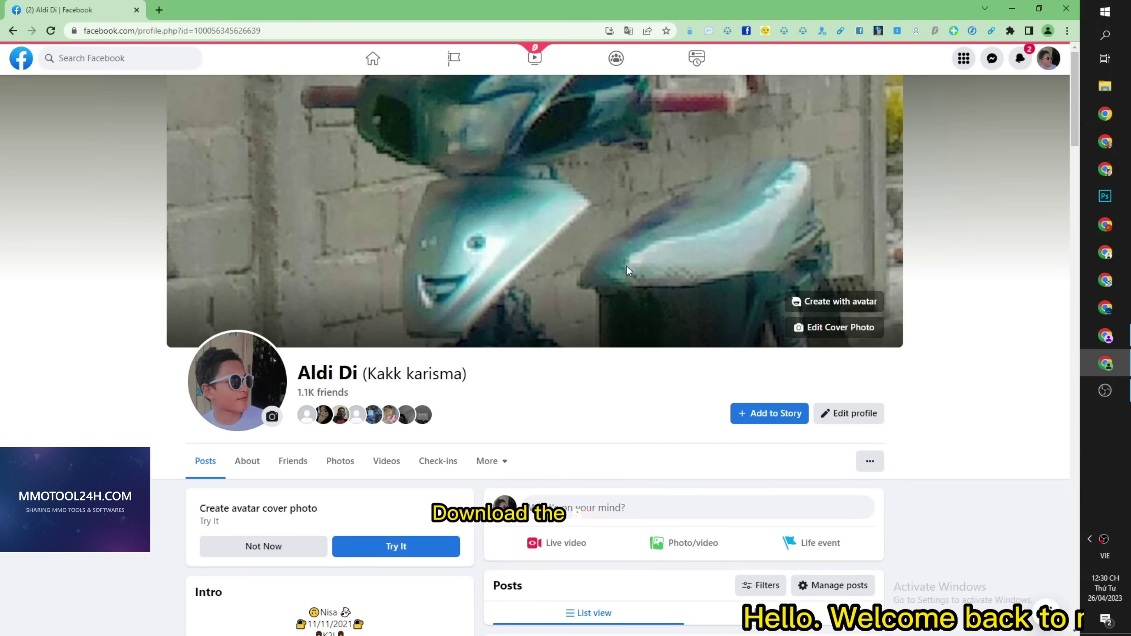
Browse the full list of managed Facebook pages, then return to the home news feed.
left_click(458, 69)
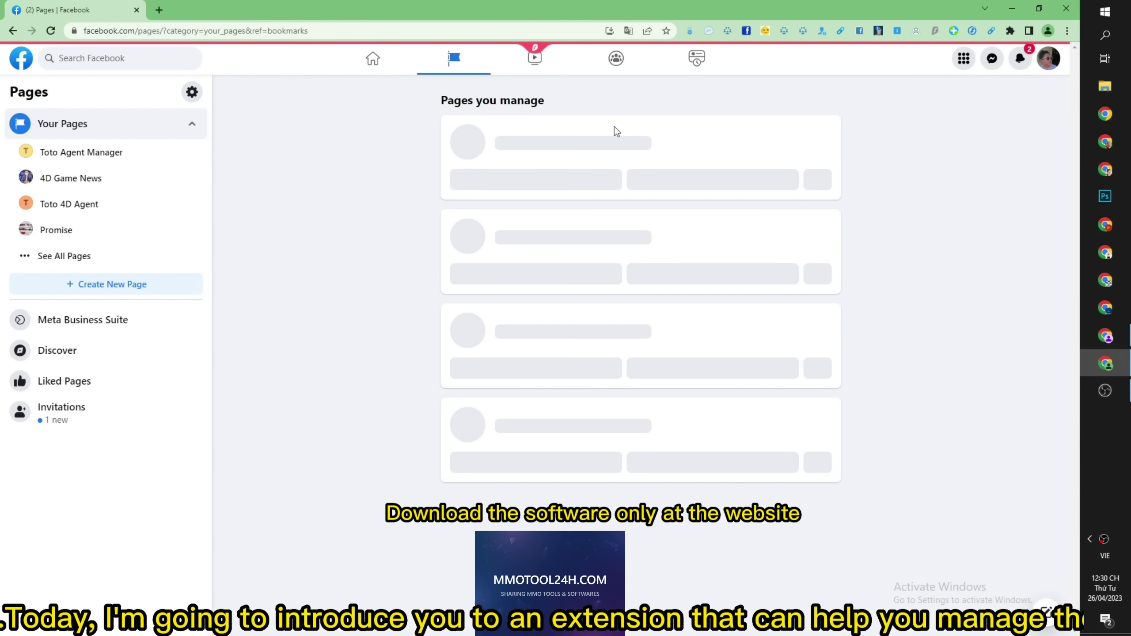
left_click(38, 258)
scroll(103, 345, "down", 2)
scroll(197, 348, "down", 5)
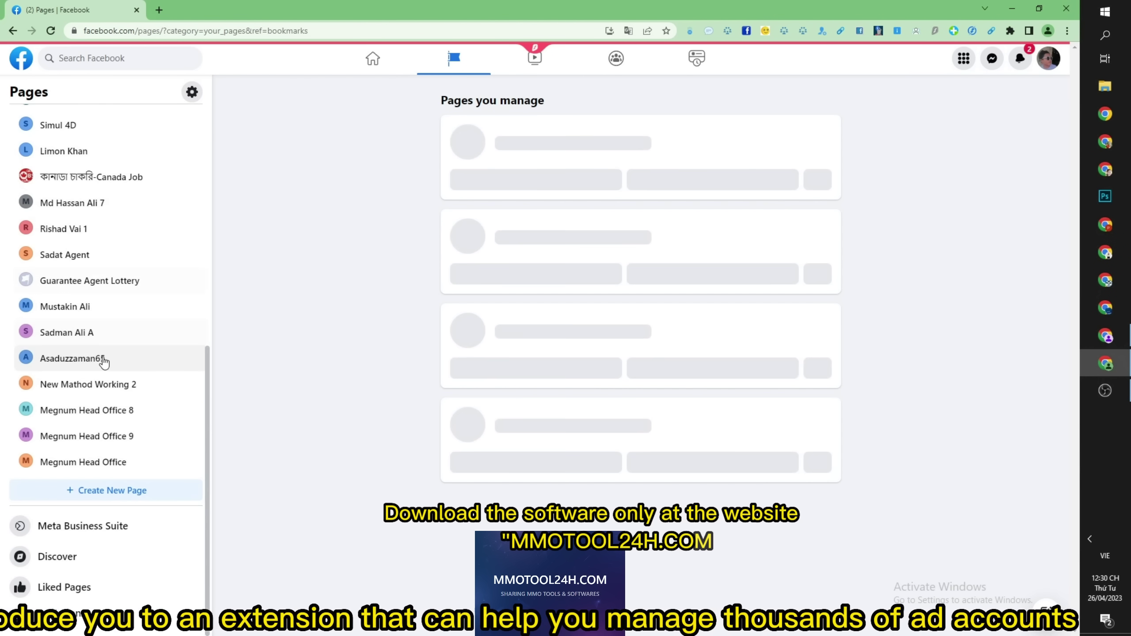
scroll(196, 324, "up", 8)
left_click(21, 58)
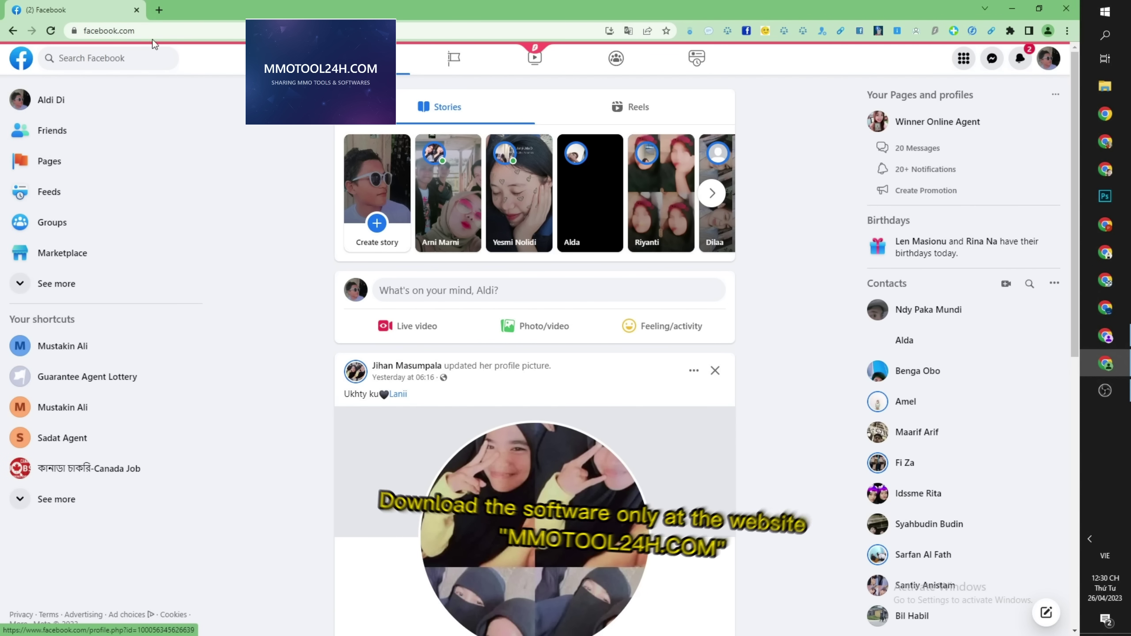
Load Ads Manager at business.facebook.com in a new tab and open the ad account settings.
left_click(160, 12)
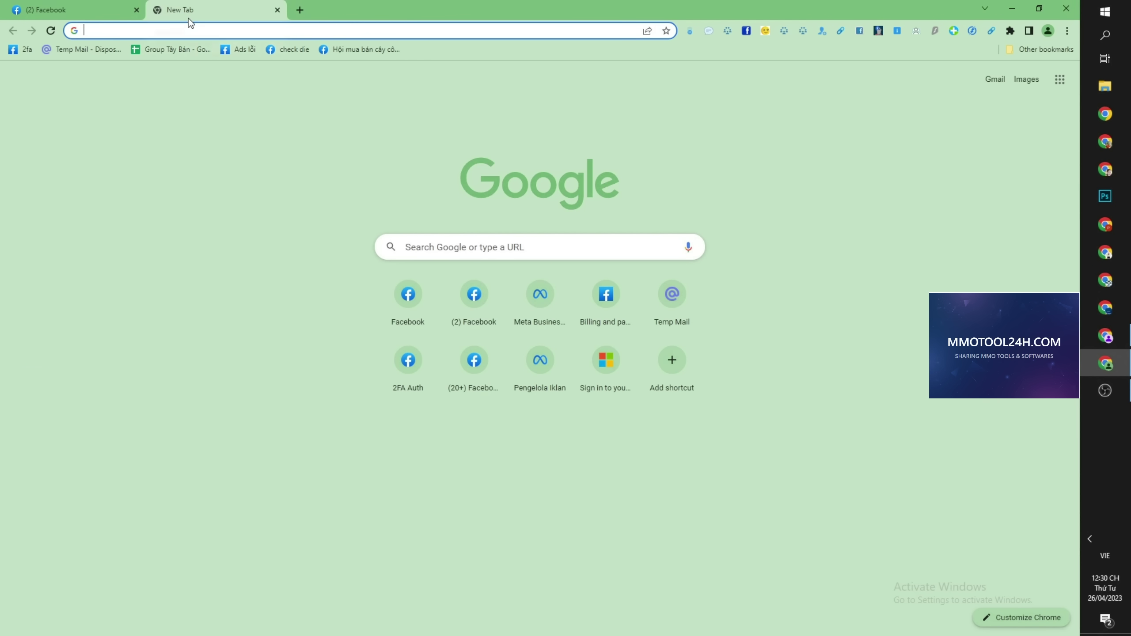
type("a")
key("BackSpace")
key("BackSpace")
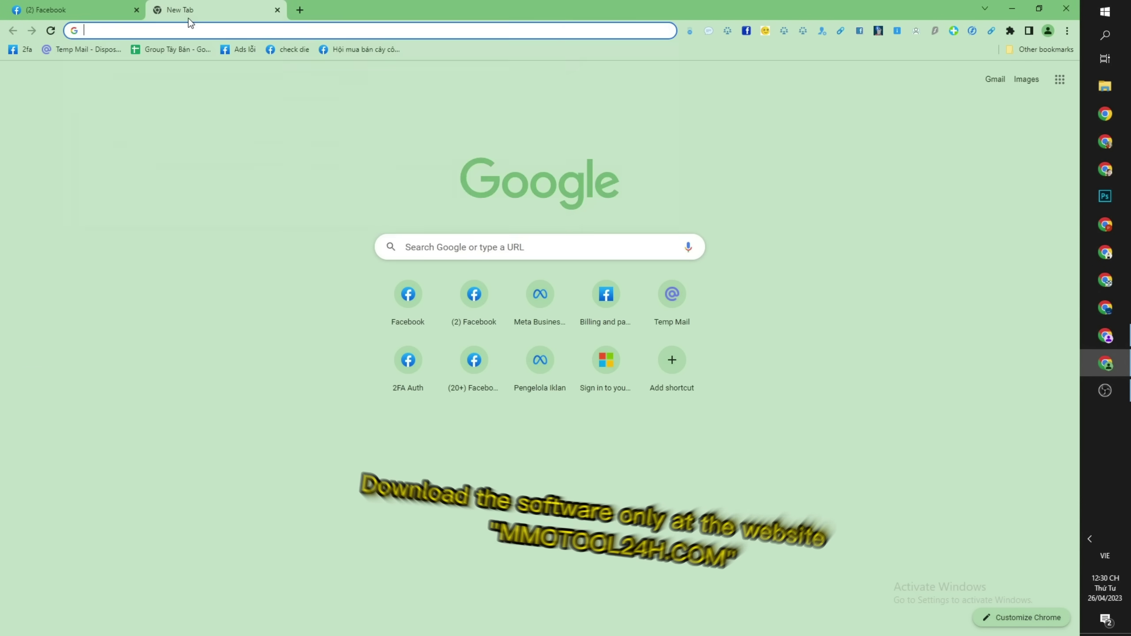
type("b")
left_click(211, 31)
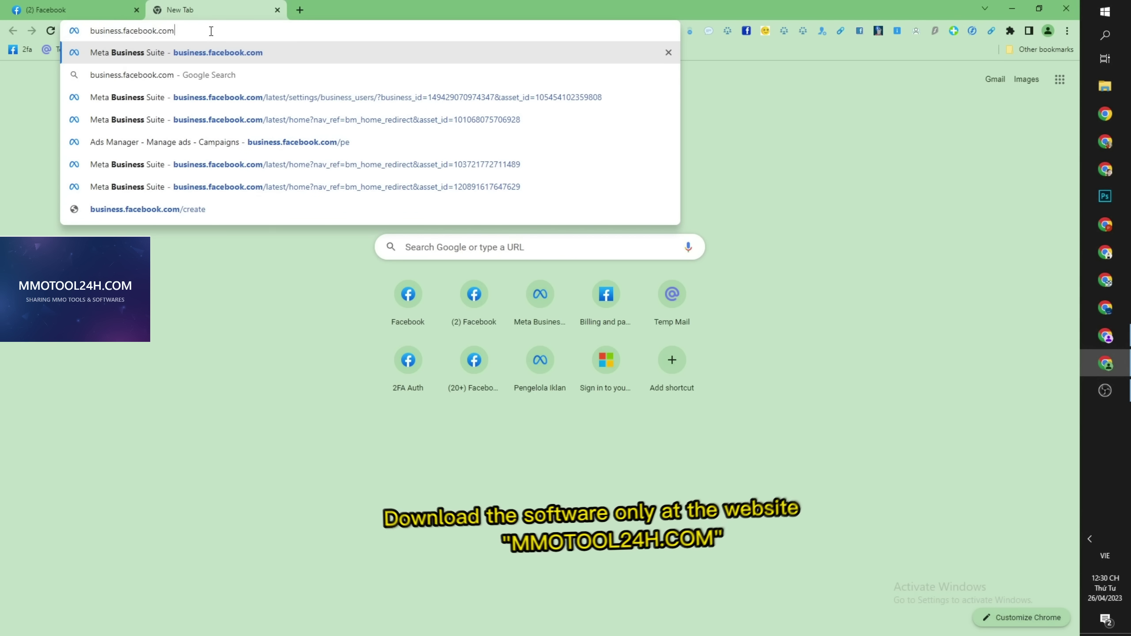
type("/p")
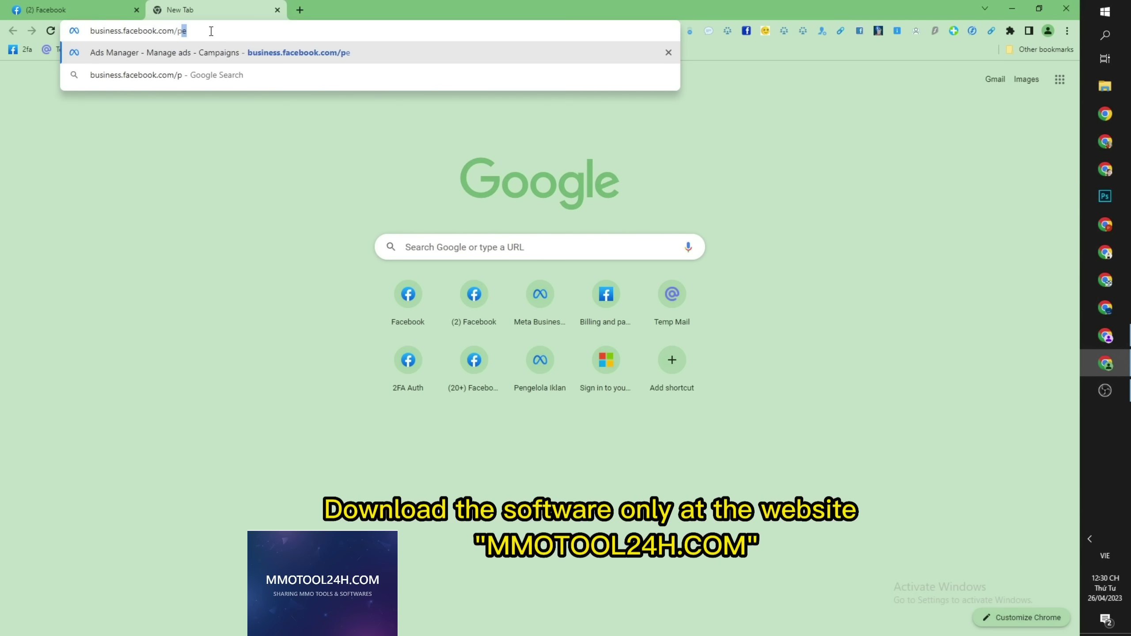
key("Return")
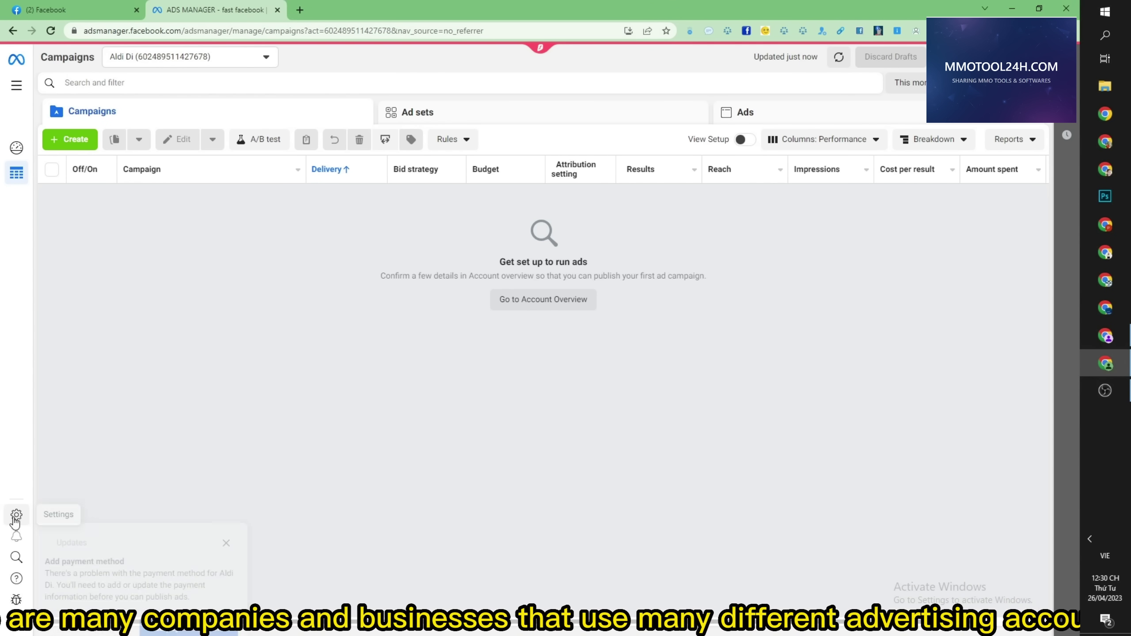
left_click(16, 515)
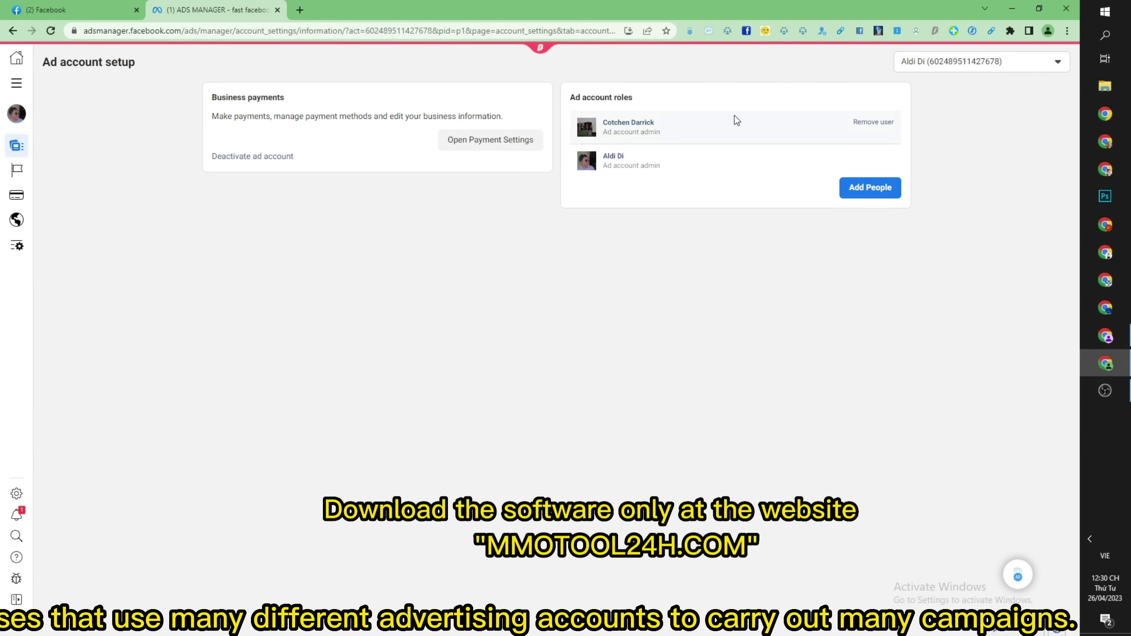
Switch to another ad account from the expanded See More Ad Accounts list.
left_click(944, 71)
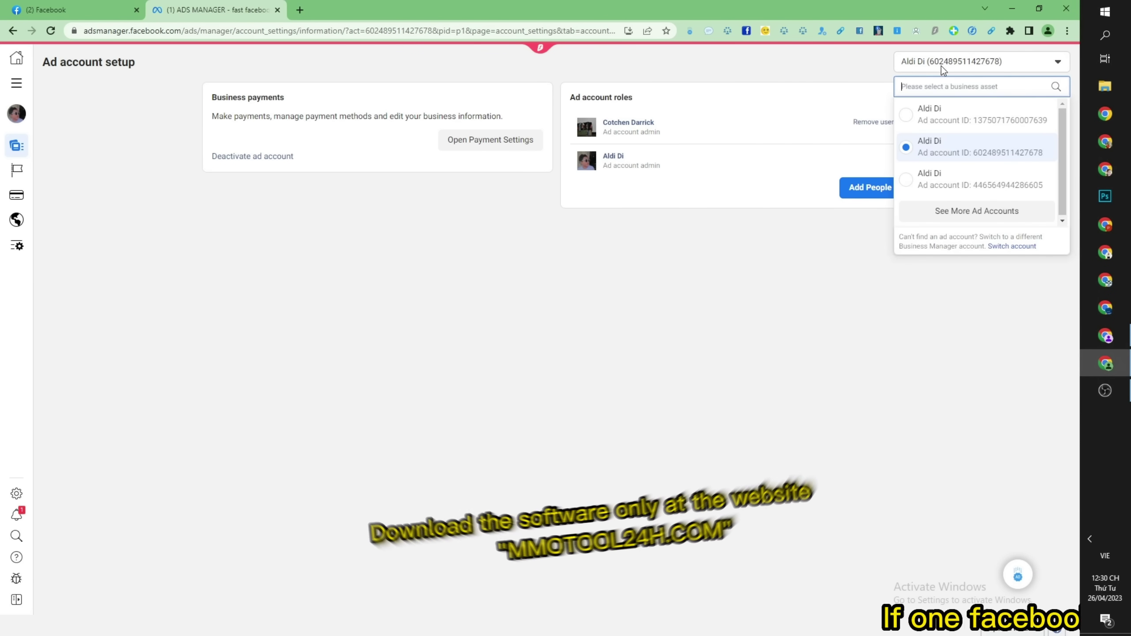
left_click(960, 218)
scroll(961, 223, "down", 8)
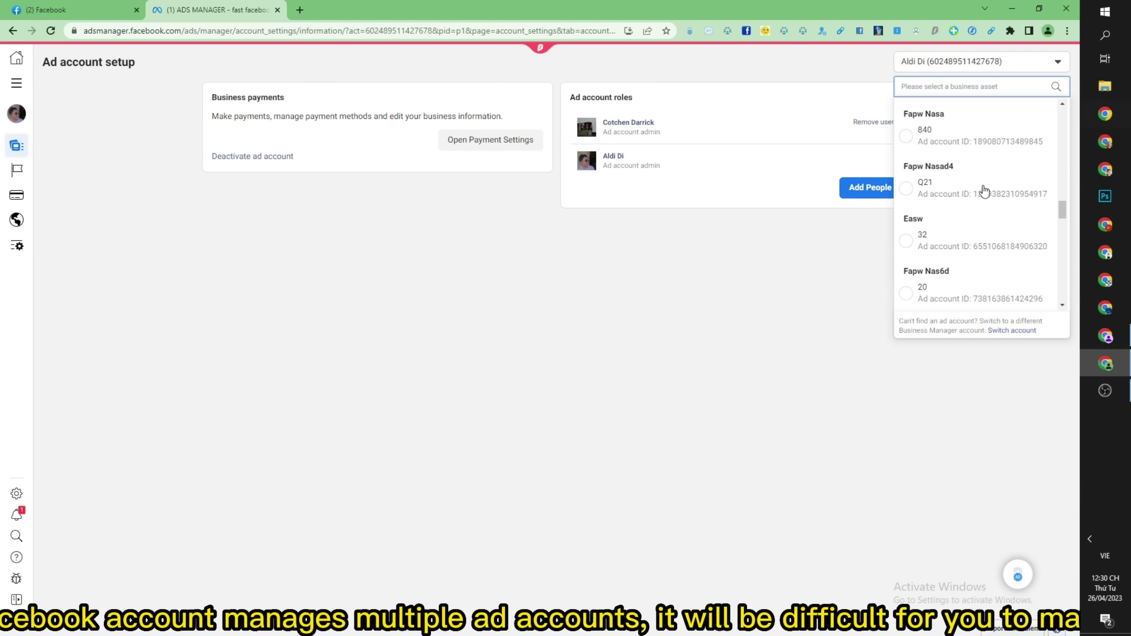
scroll(993, 215, "down", 10)
left_click(1001, 188)
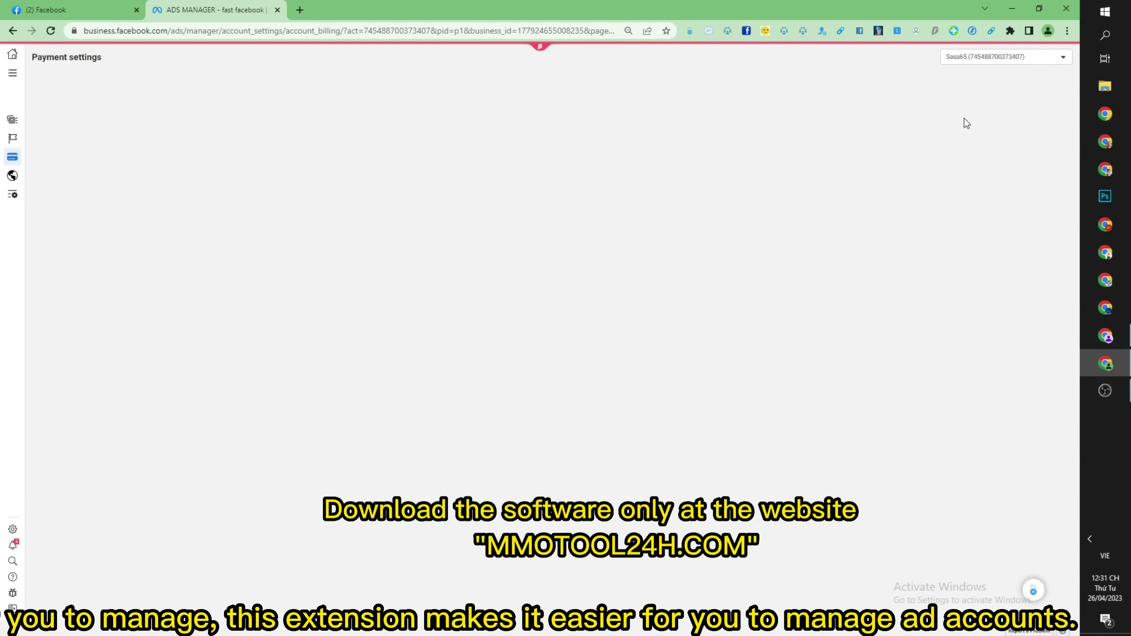
Switch to a different ad account again and expand the full ad account list.
left_click(997, 61)
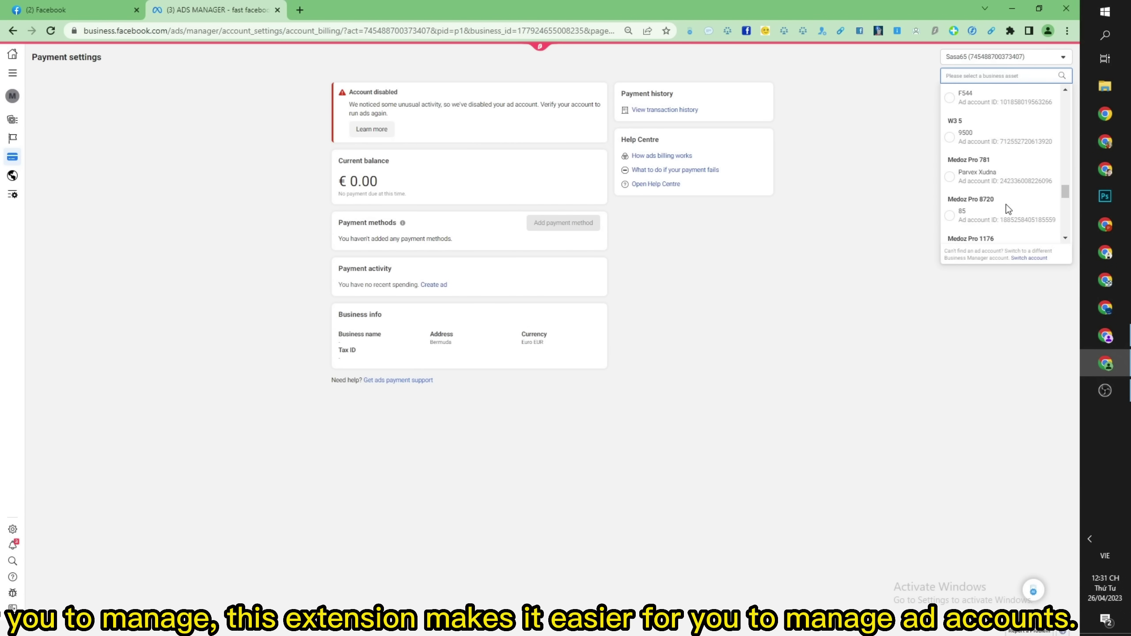
left_click(999, 178)
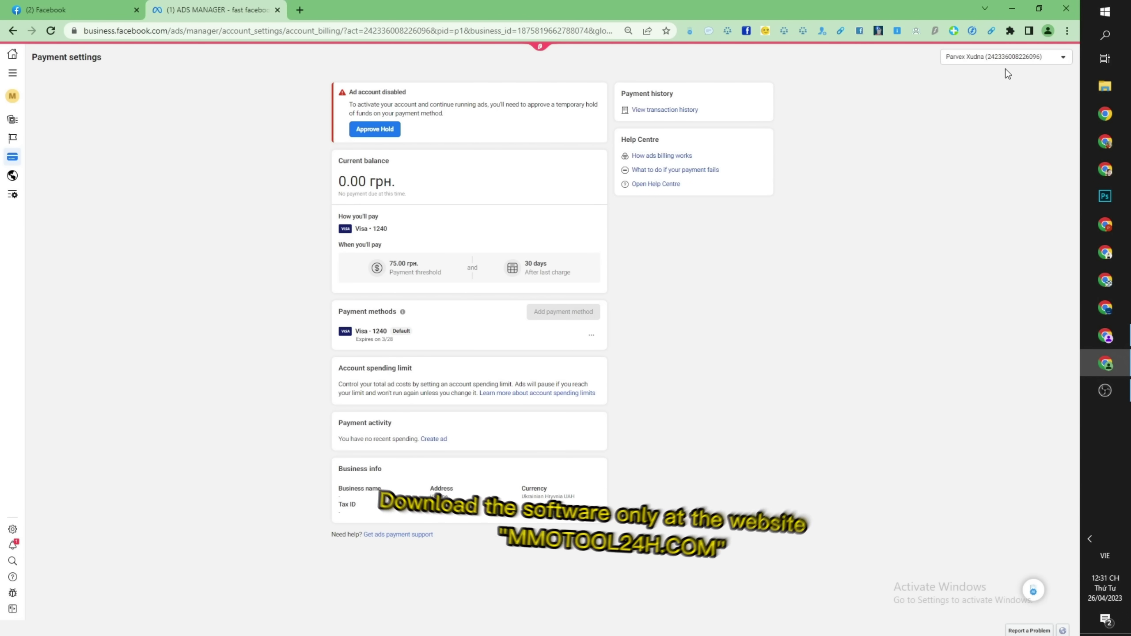
left_click(967, 121)
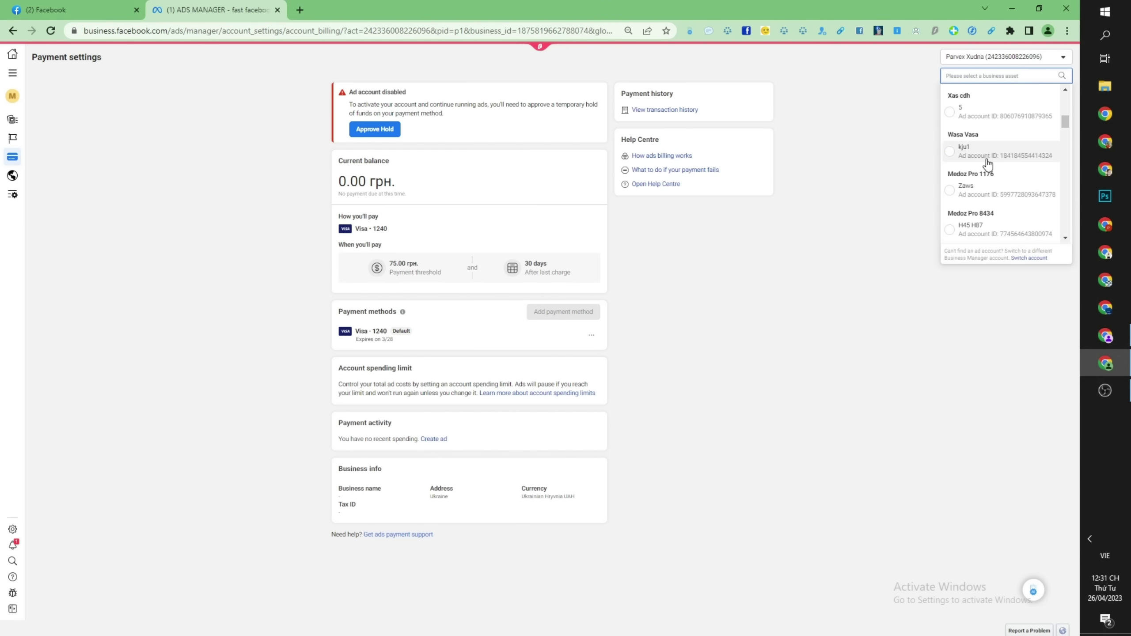
scroll(987, 164, "down", 5)
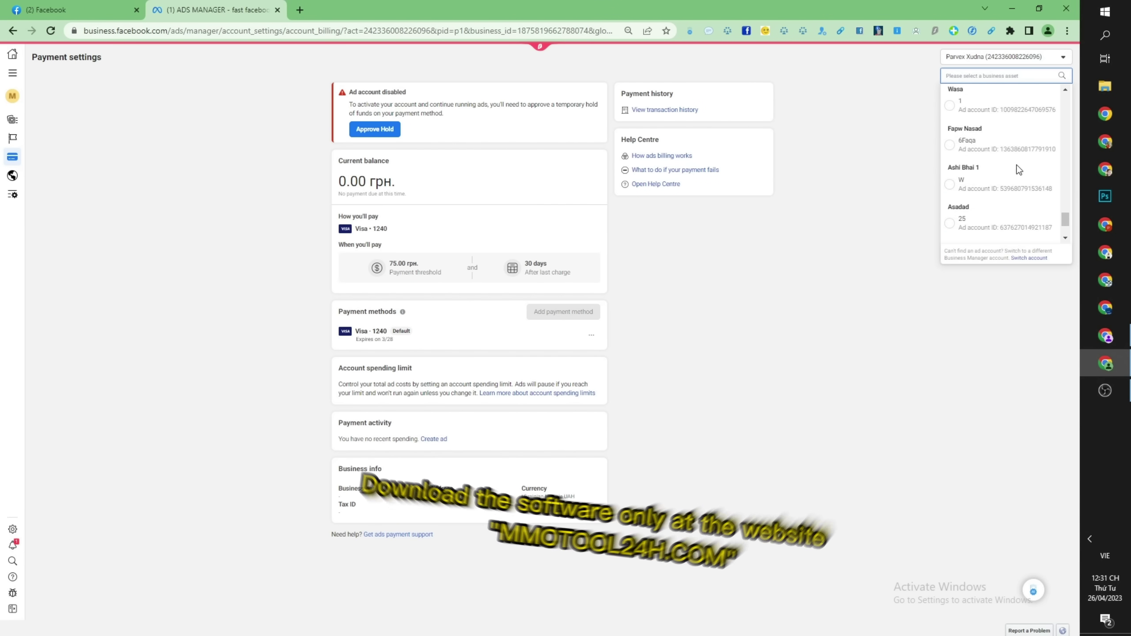
Go to Meta Business Suite in a new tab and dismiss the business account summary.
left_click(299, 13)
type("bu")
key("Return")
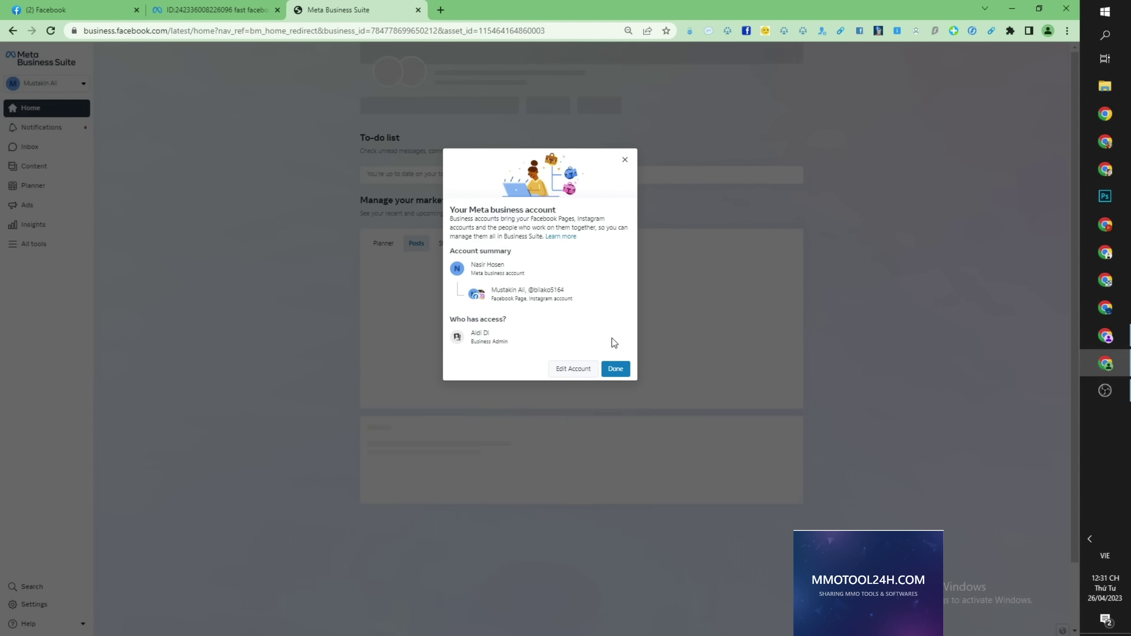
left_click(616, 375)
Scroll through the list of business accounts in the account switcher, then close it.
left_click(58, 84)
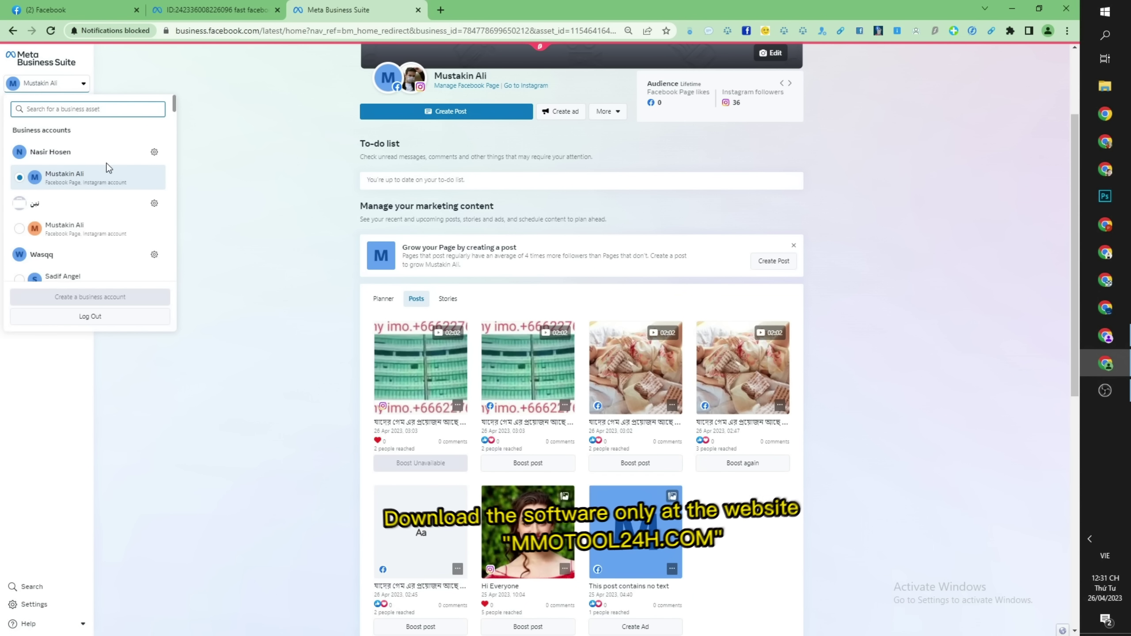
left_click_drag(174, 100, 175, 151)
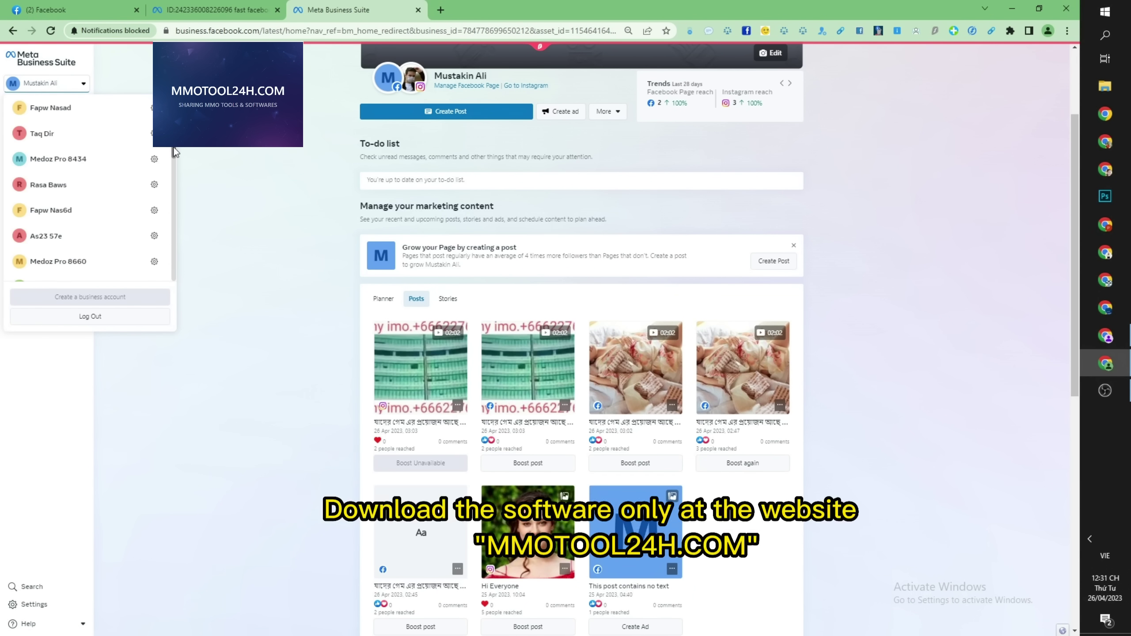
left_click_drag(171, 196, 174, 276)
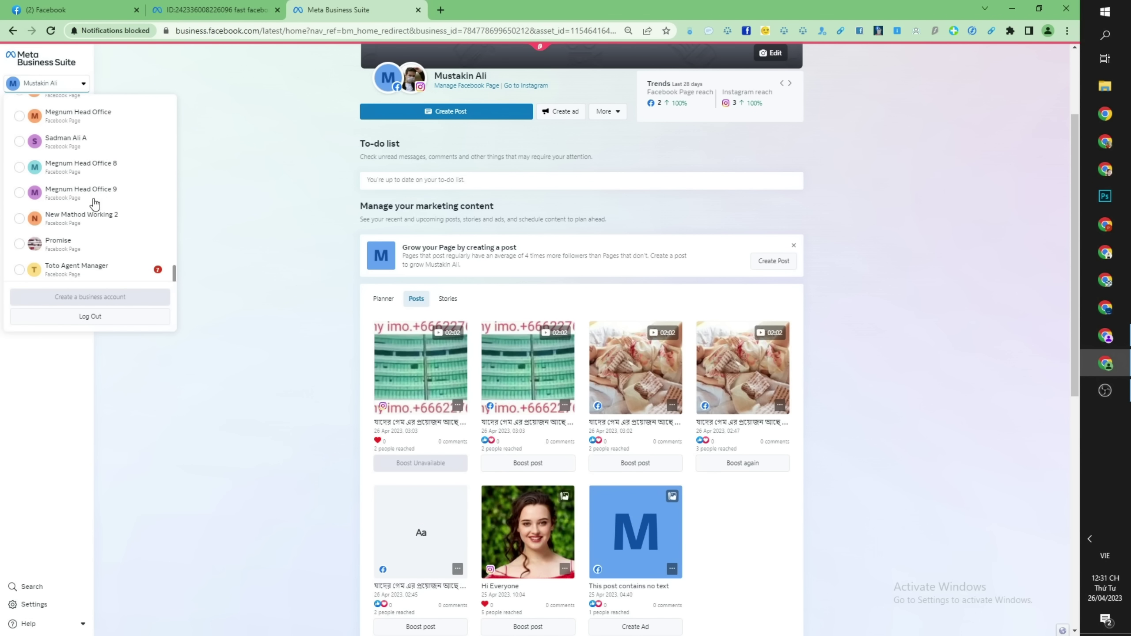
scroll(94, 196, "up", 15)
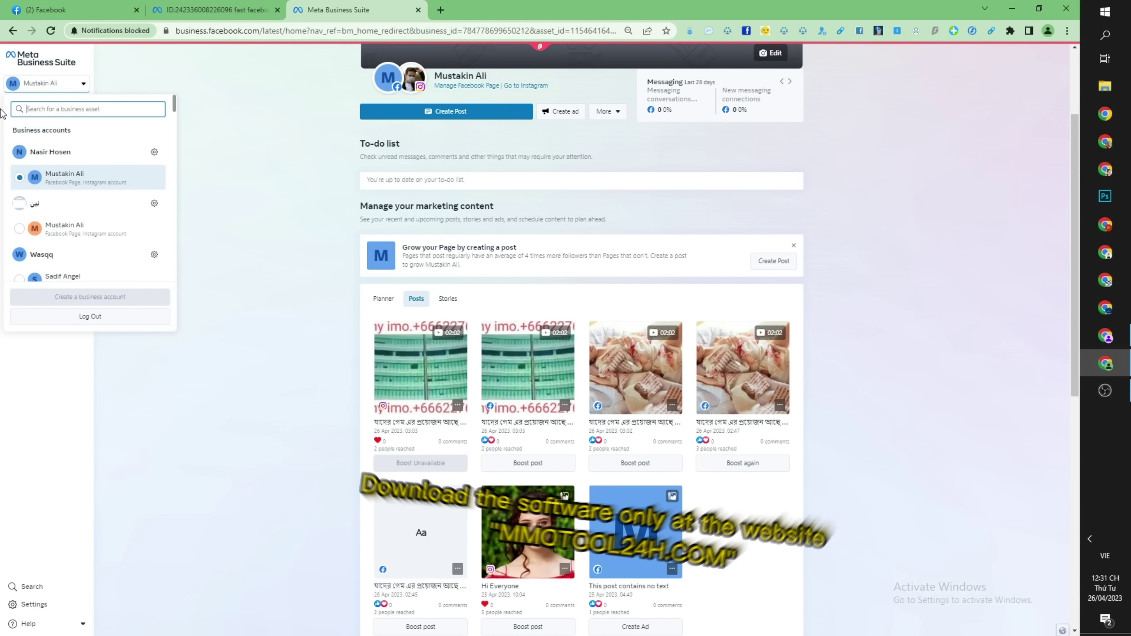
left_click(226, 143)
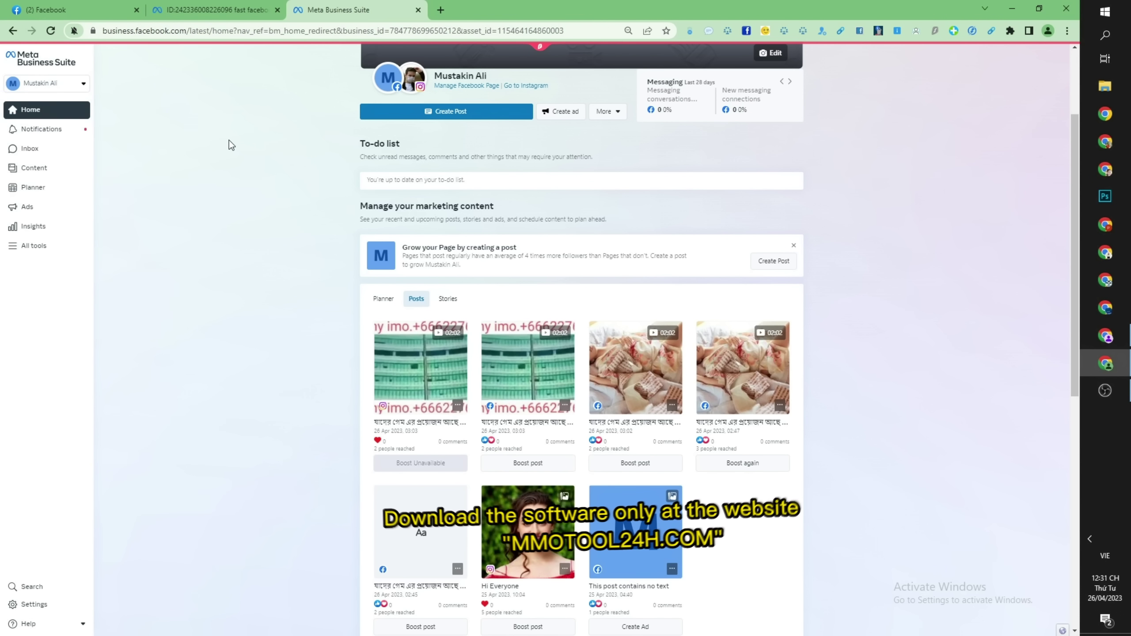
Close the Ads Manager and Meta Business Suite tabs.
left_click(267, 10)
left_click(278, 10)
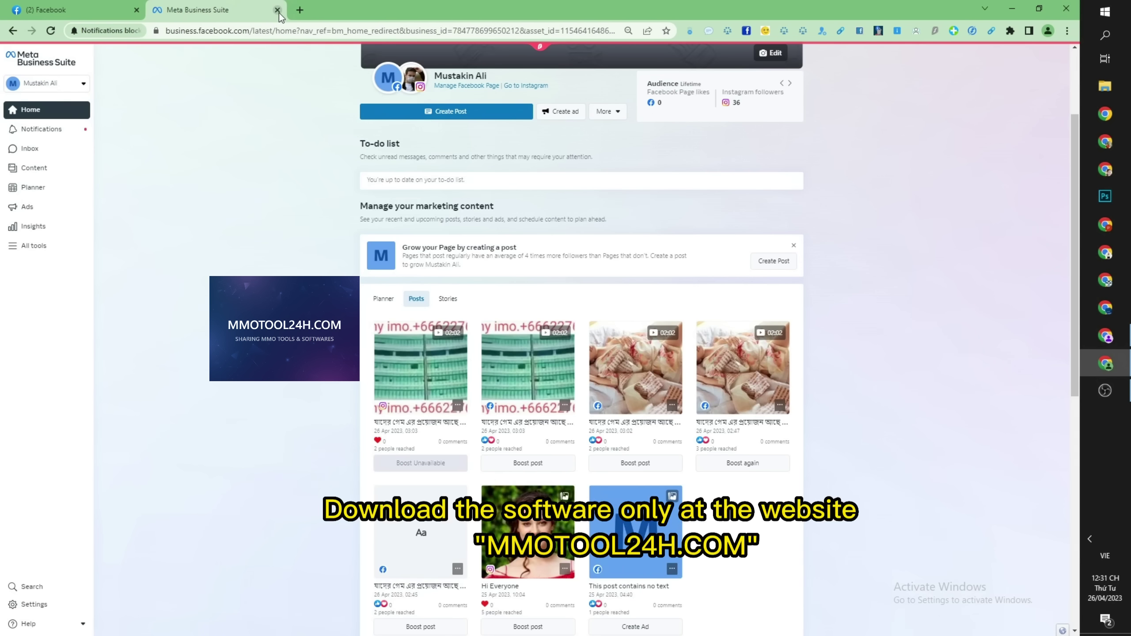
left_click(278, 10)
Go to the MMOTOOL24H.COM website and open its Meta Tools & Tricks category.
left_click(159, 10)
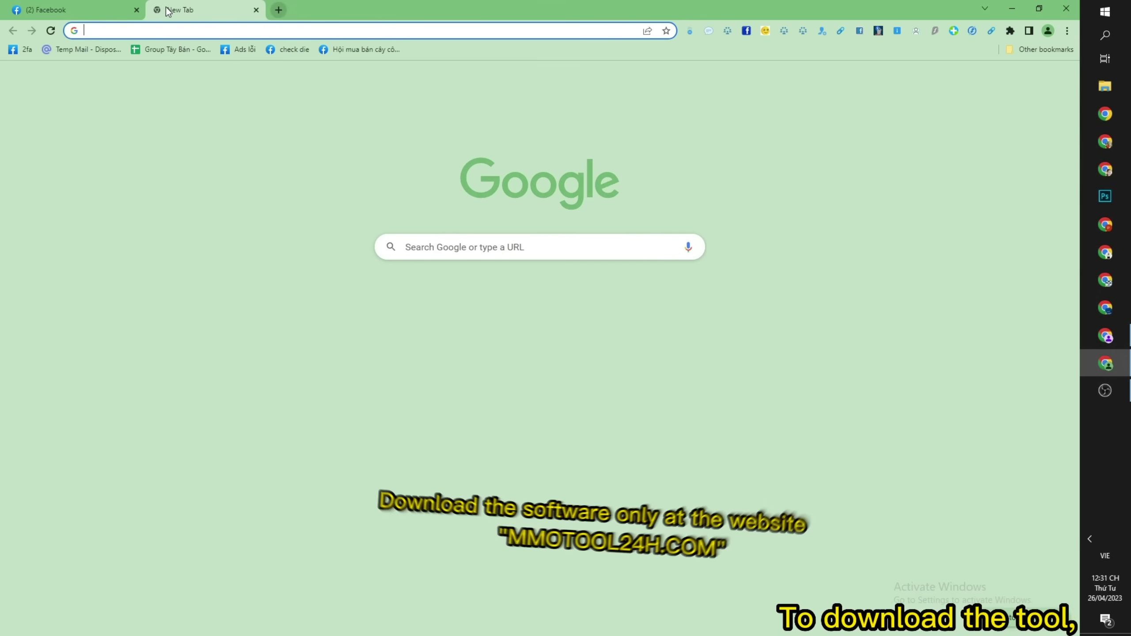
type("mmotool24h.com")
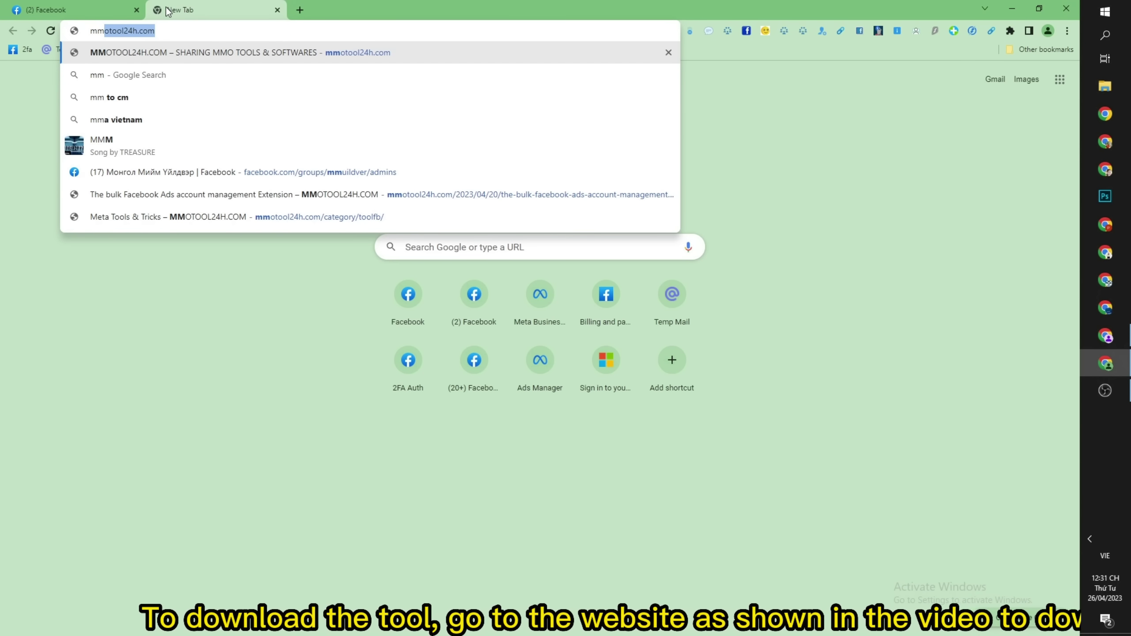
key("Return")
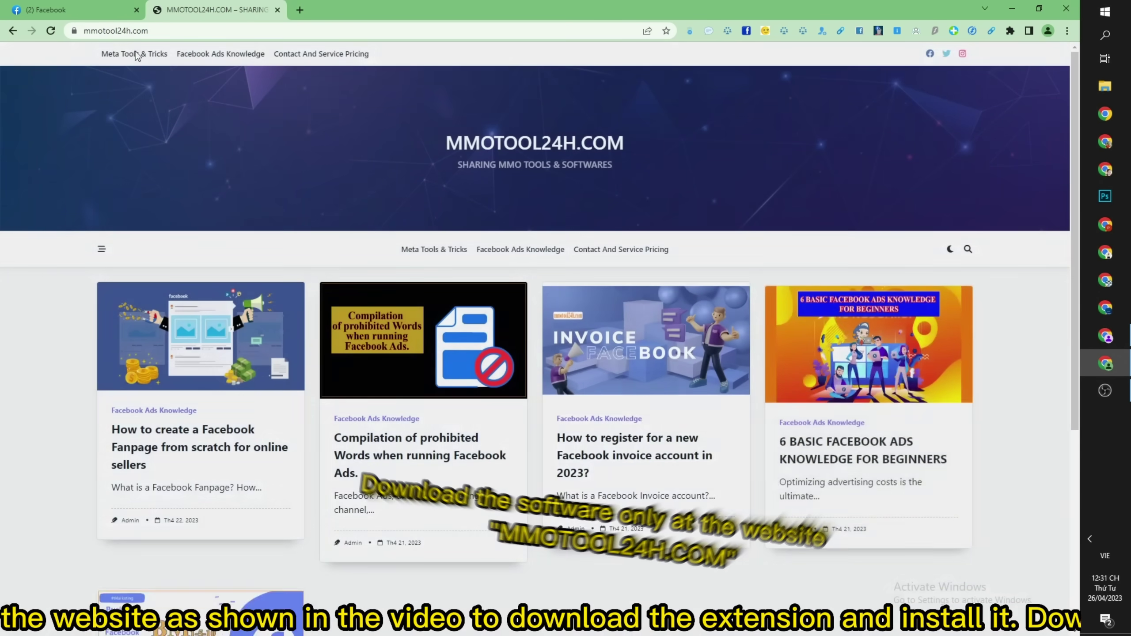
scroll(347, 213, "down", 5)
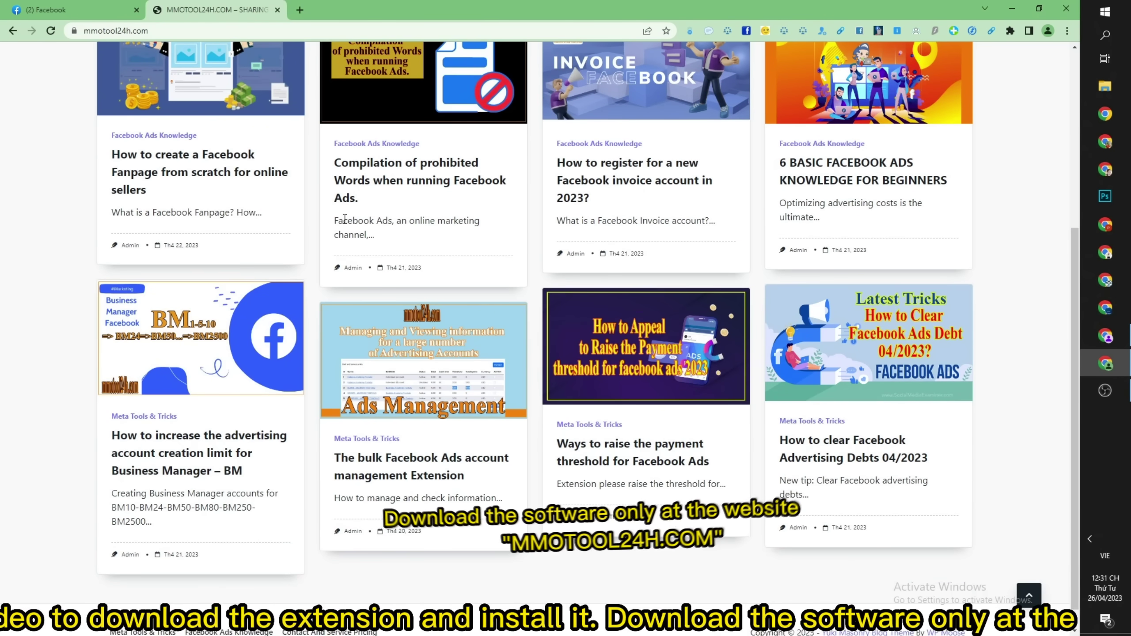
scroll(344, 219, "up", 5)
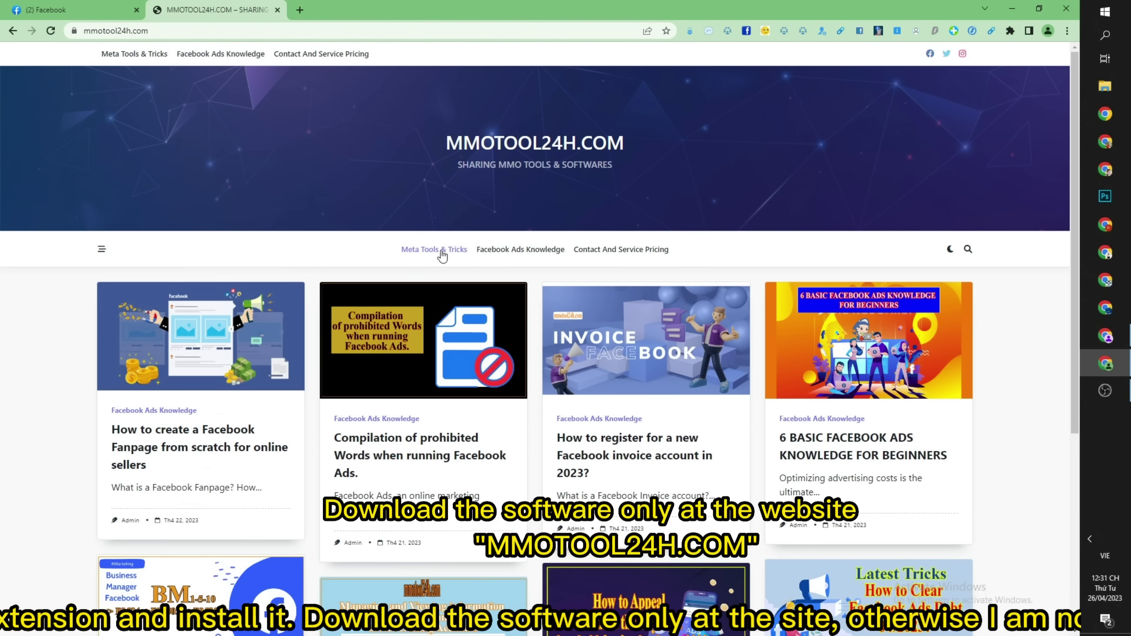
left_click(433, 254)
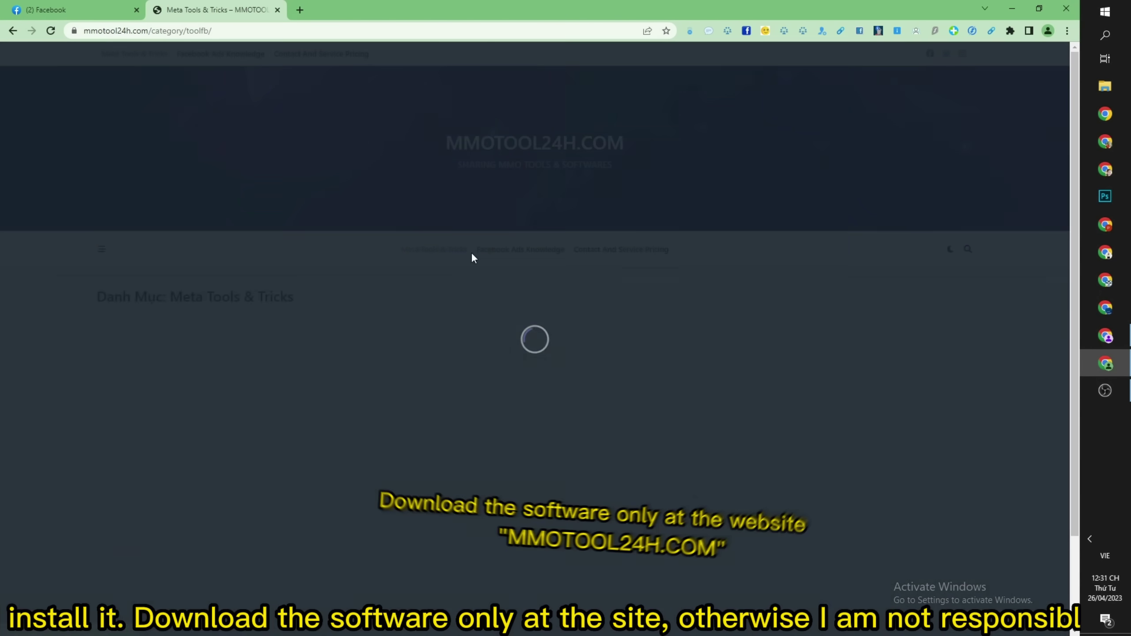
scroll(799, 353, "down", 2)
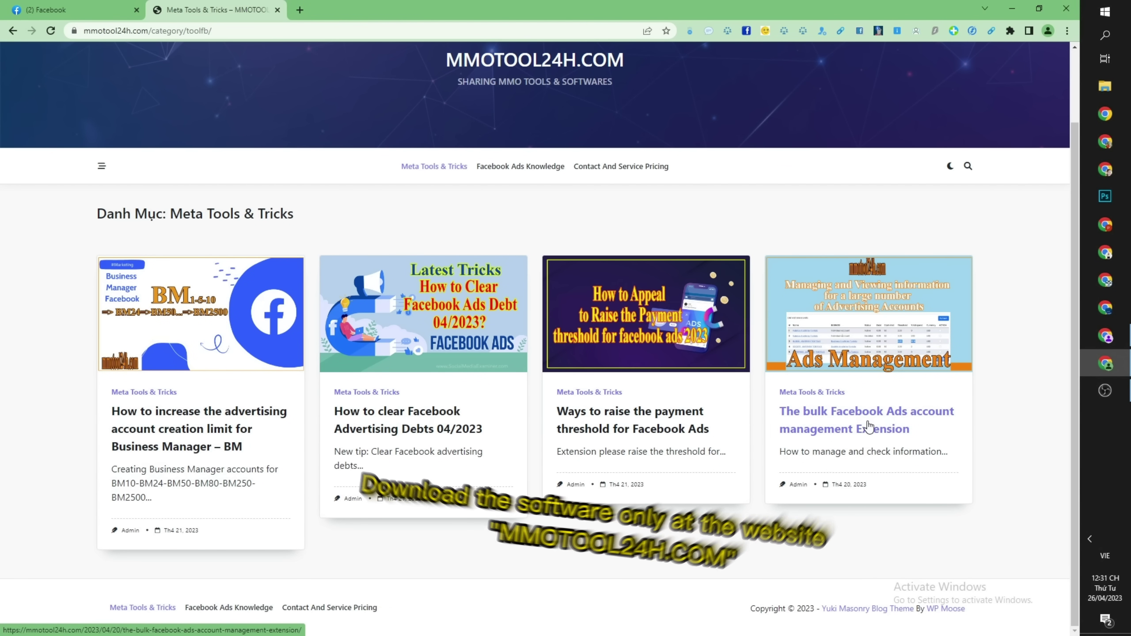
Open the bulk Facebook Ads extension article and read through its introduction to the download link.
left_click(859, 415)
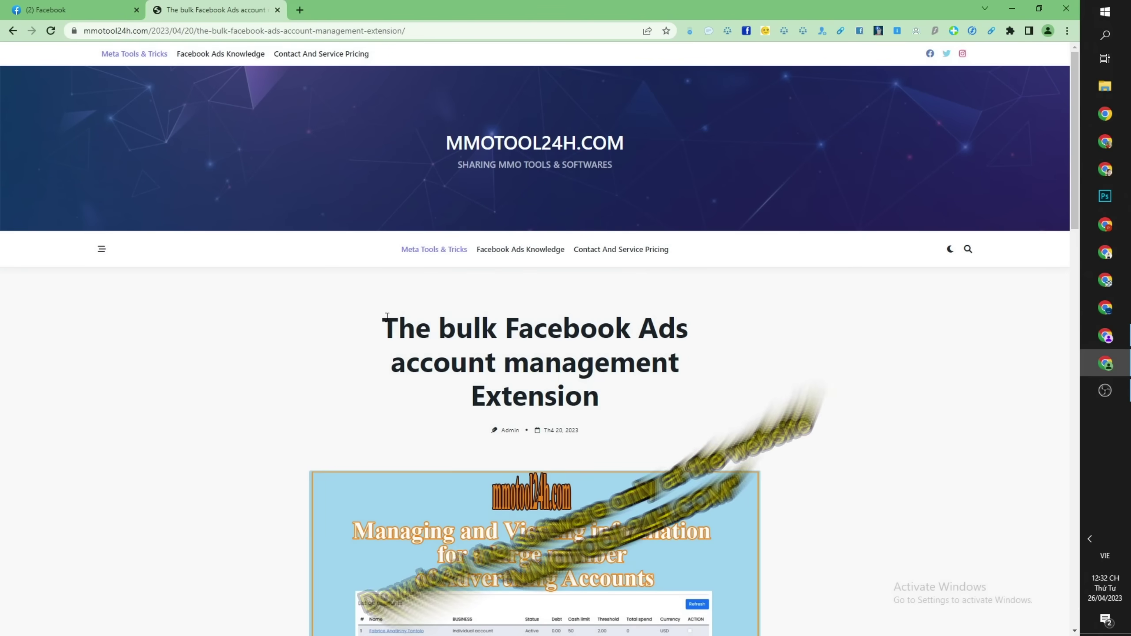
left_click_drag(387, 317, 658, 411)
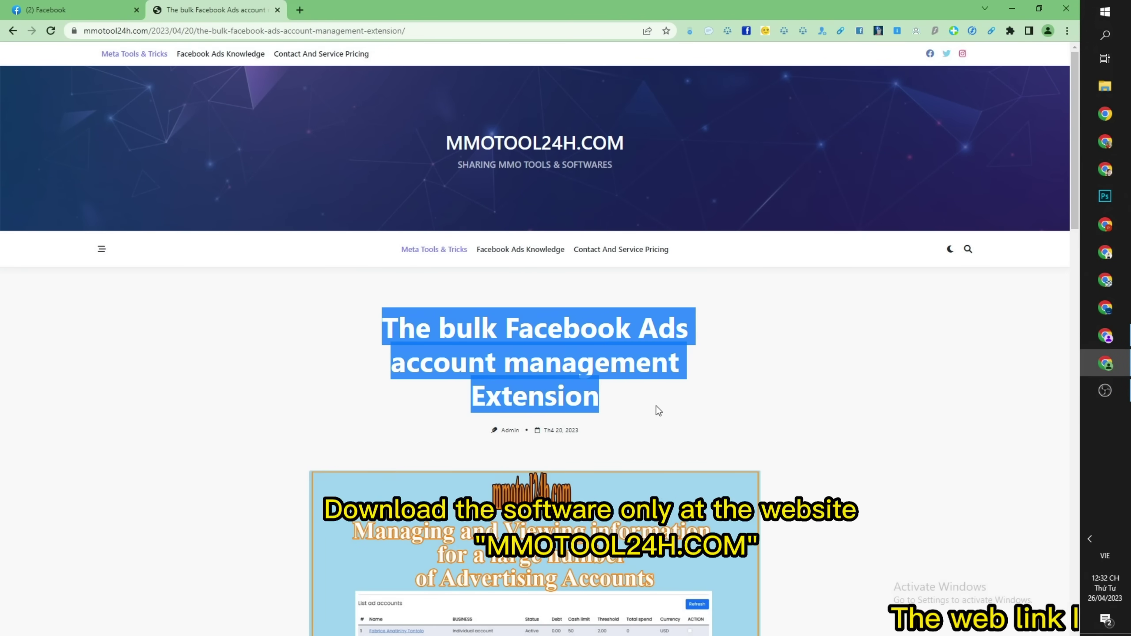
scroll(544, 318, "down", 5)
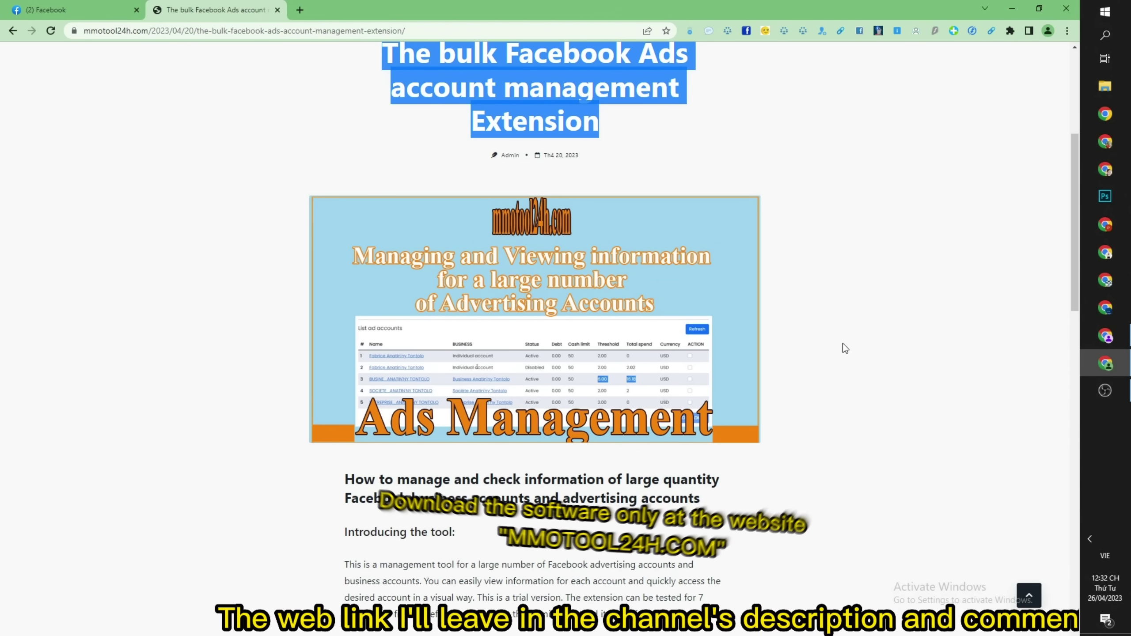
scroll(843, 343, "down", 5)
left_click_drag(333, 212, 868, 243)
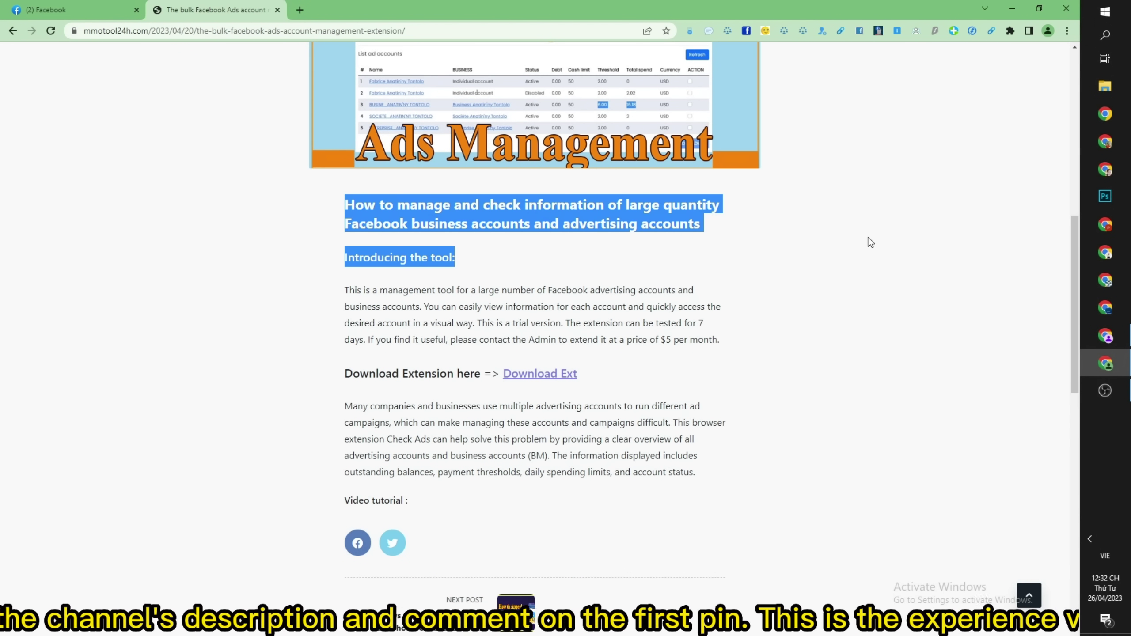
left_click(540, 260)
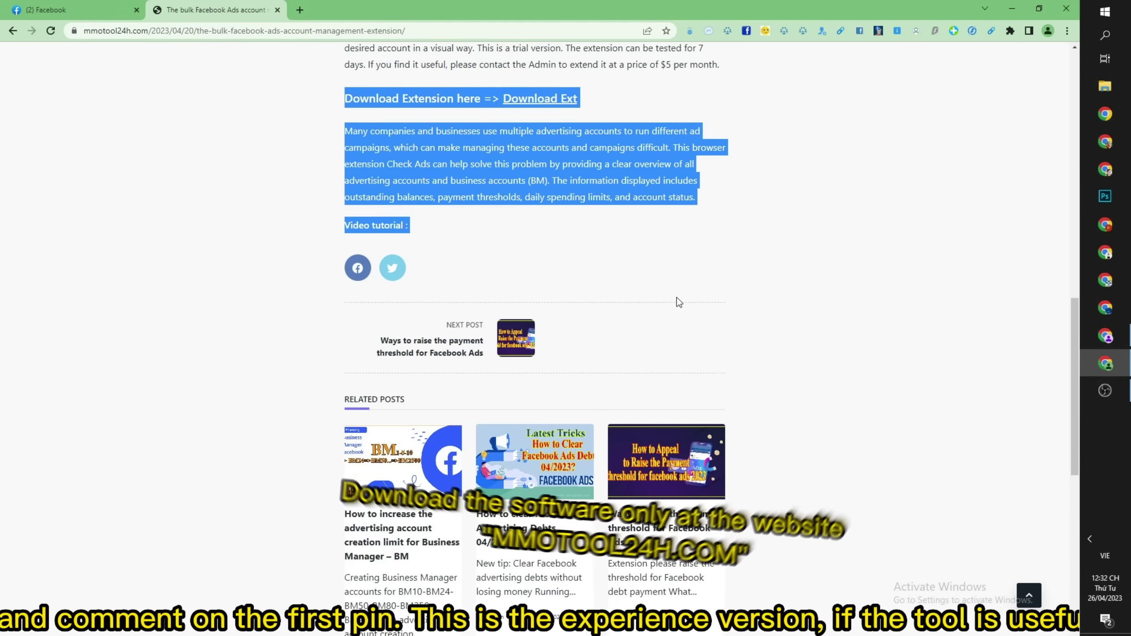
left_click(743, 206)
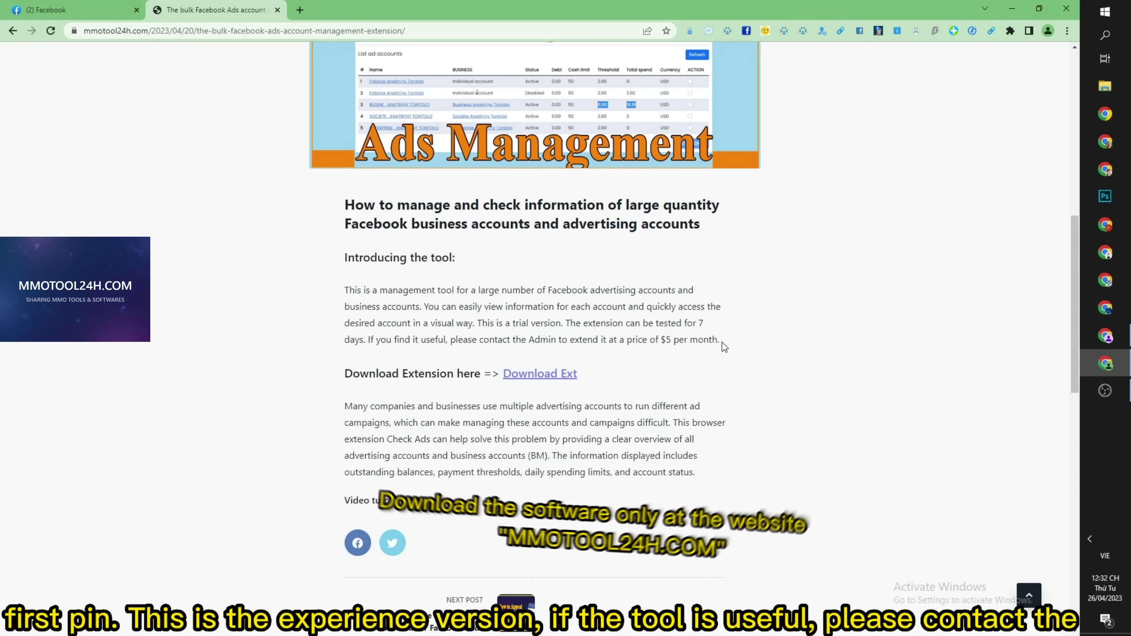
left_click_drag(722, 342, 347, 292)
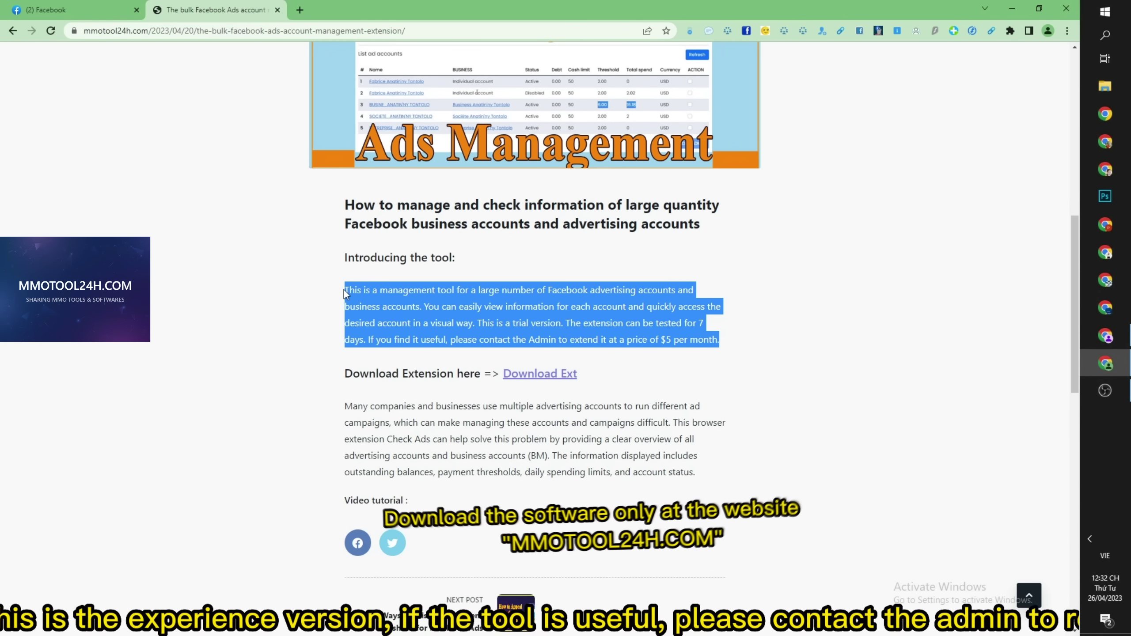
double_click(463, 311)
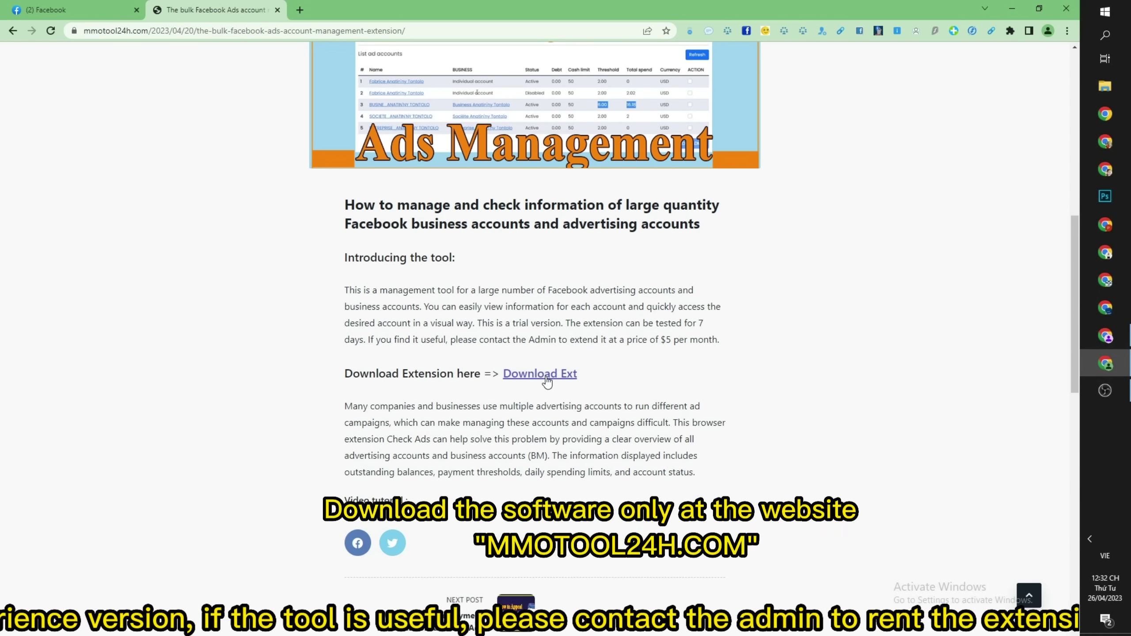
Follow the Download Ext link to Google Drive and download fb-ads-checker.zip.
left_click(544, 375)
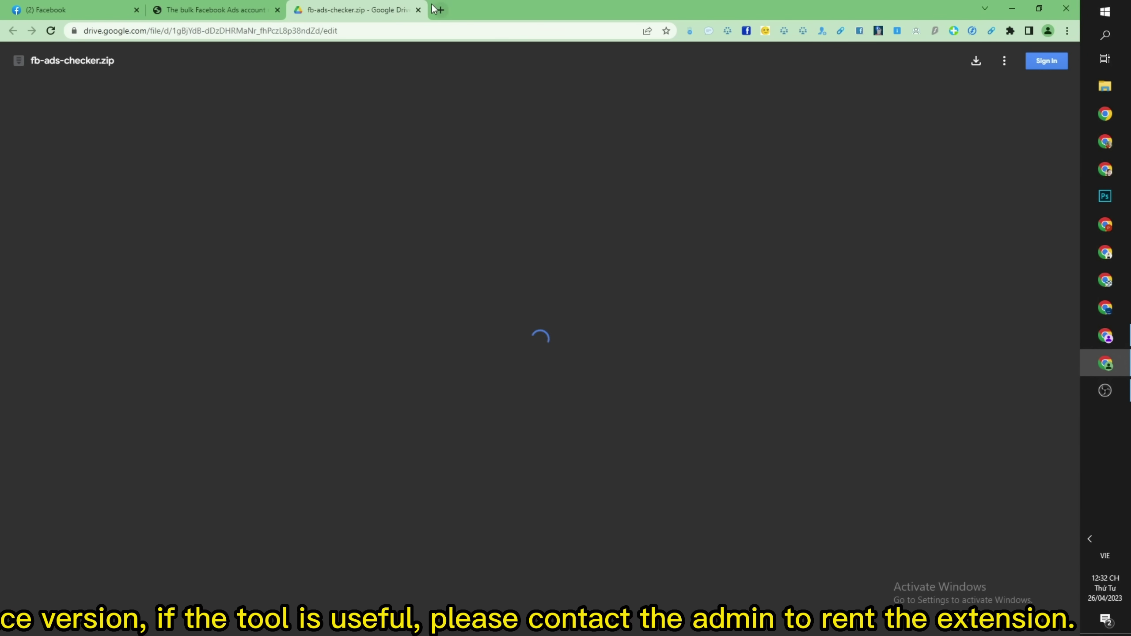
left_click(418, 10)
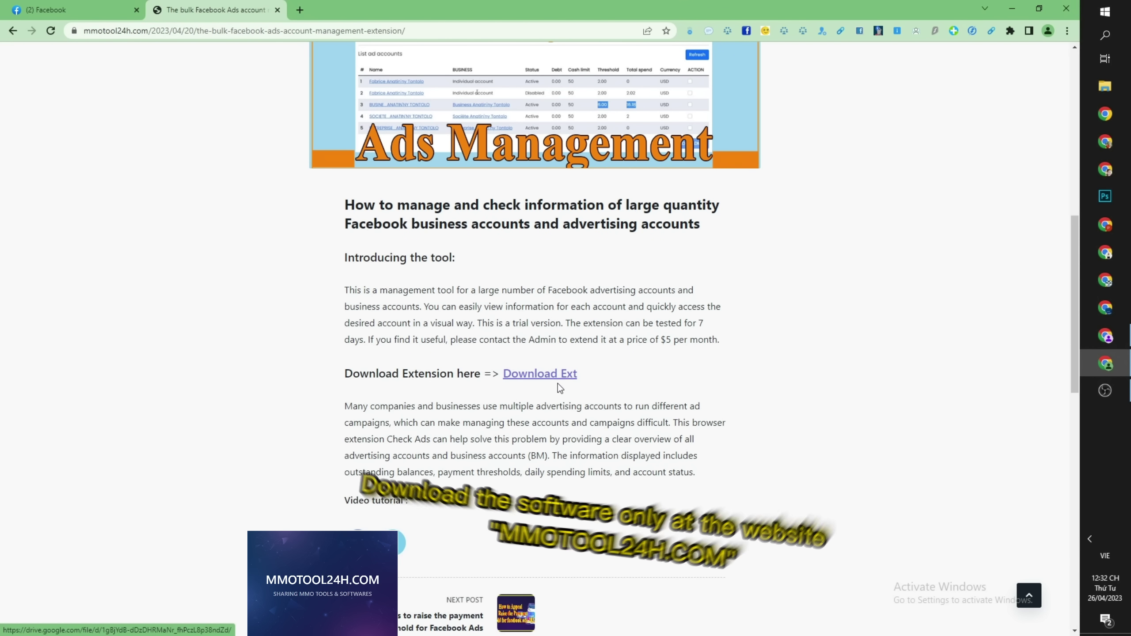
left_click(545, 376)
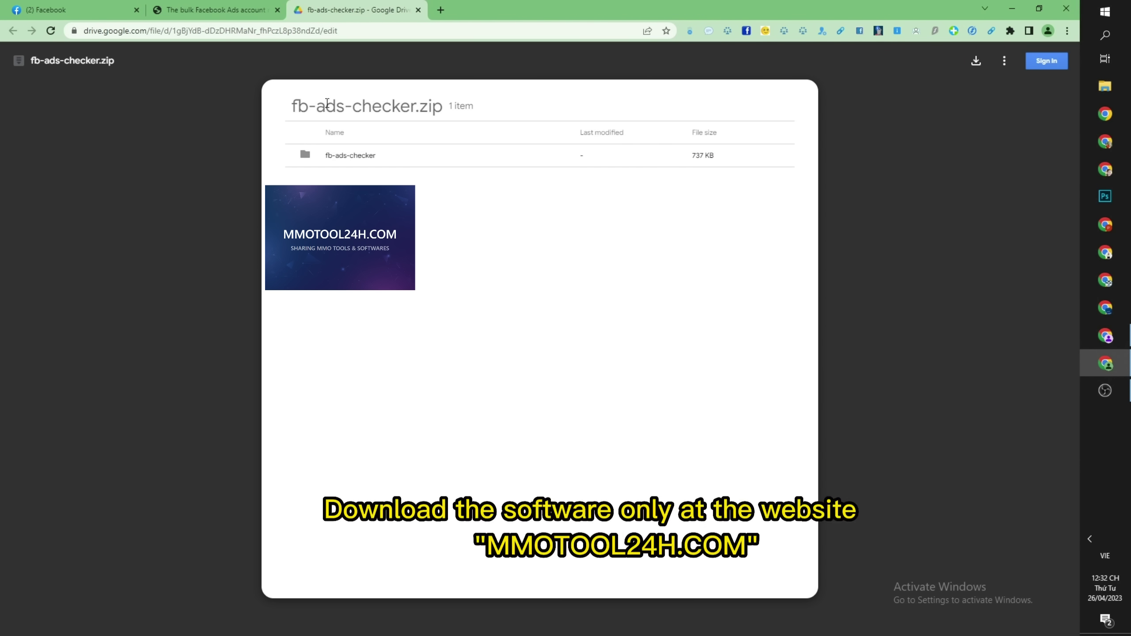
left_click_drag(291, 106, 380, 106)
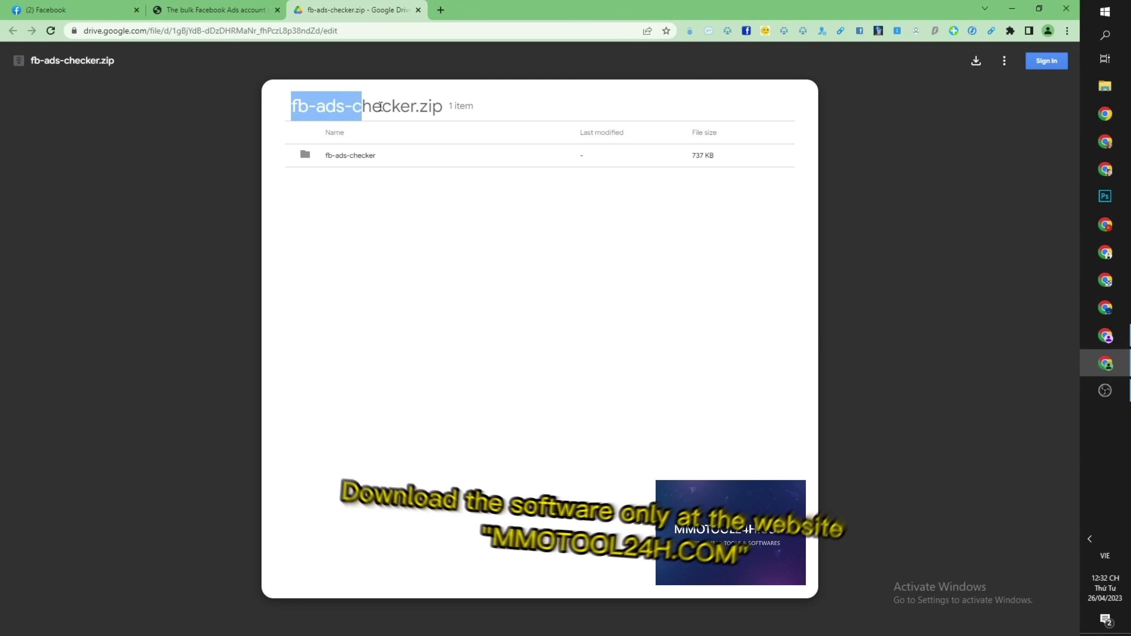
left_click(483, 118)
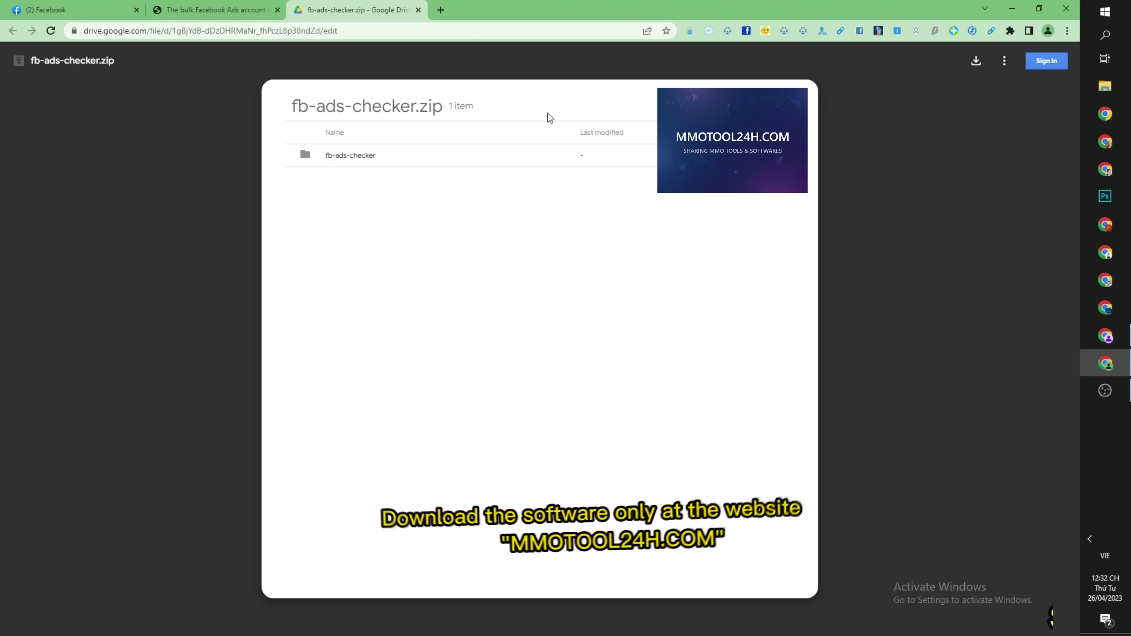
left_click(976, 62)
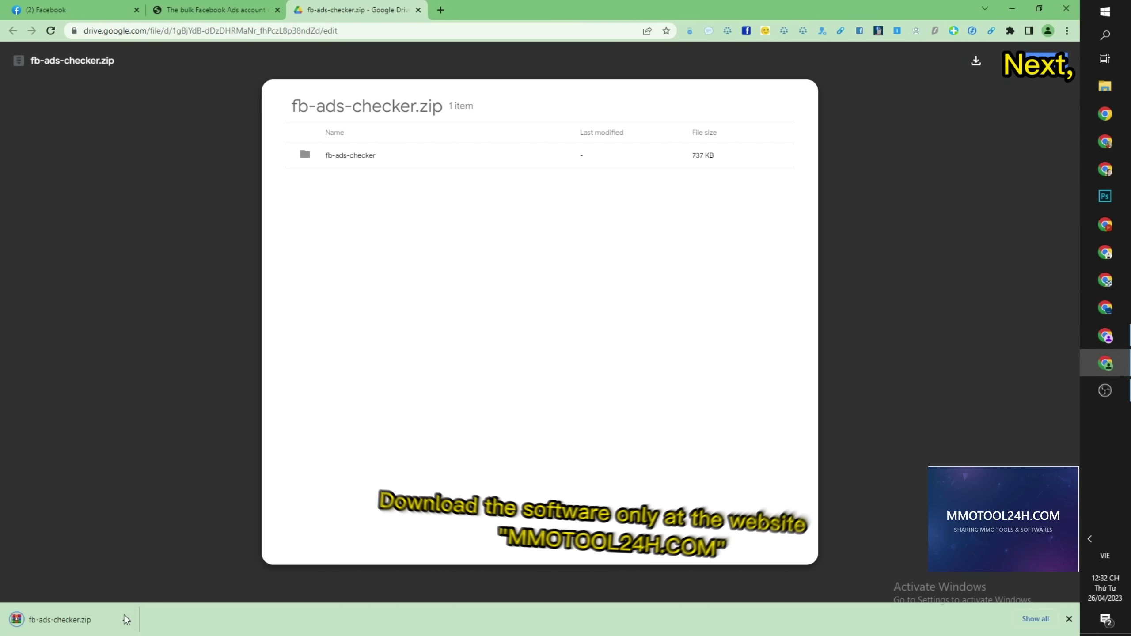
Show the downloaded fb-ads-checker.zip in its folder from the downloads bar.
left_click(126, 619)
left_click(126, 620)
left_click(125, 619)
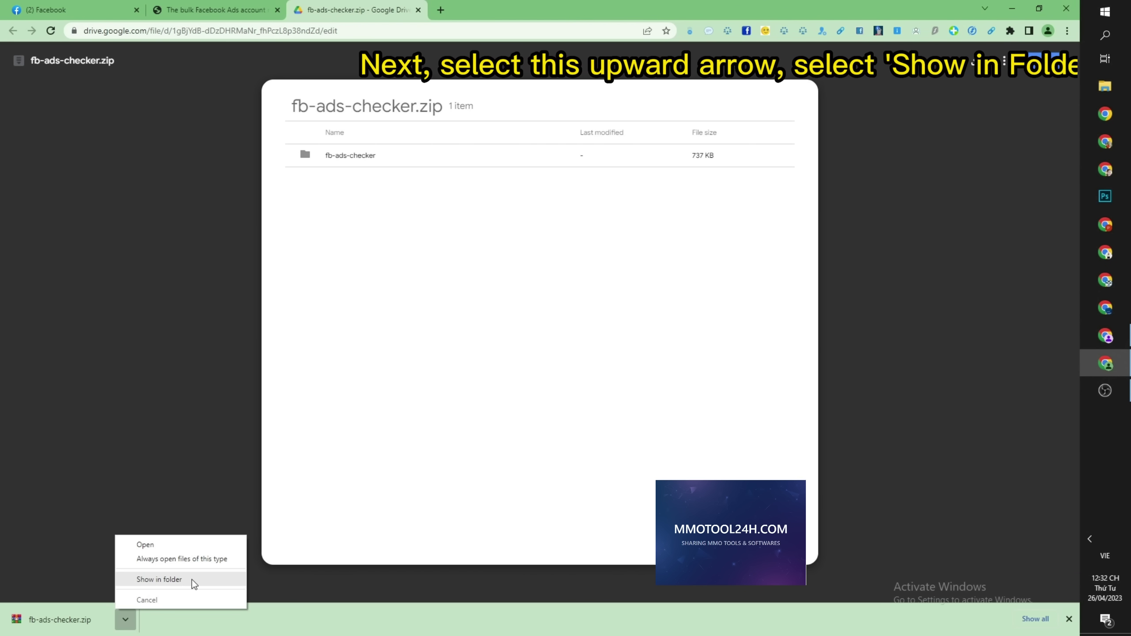
left_click(172, 580)
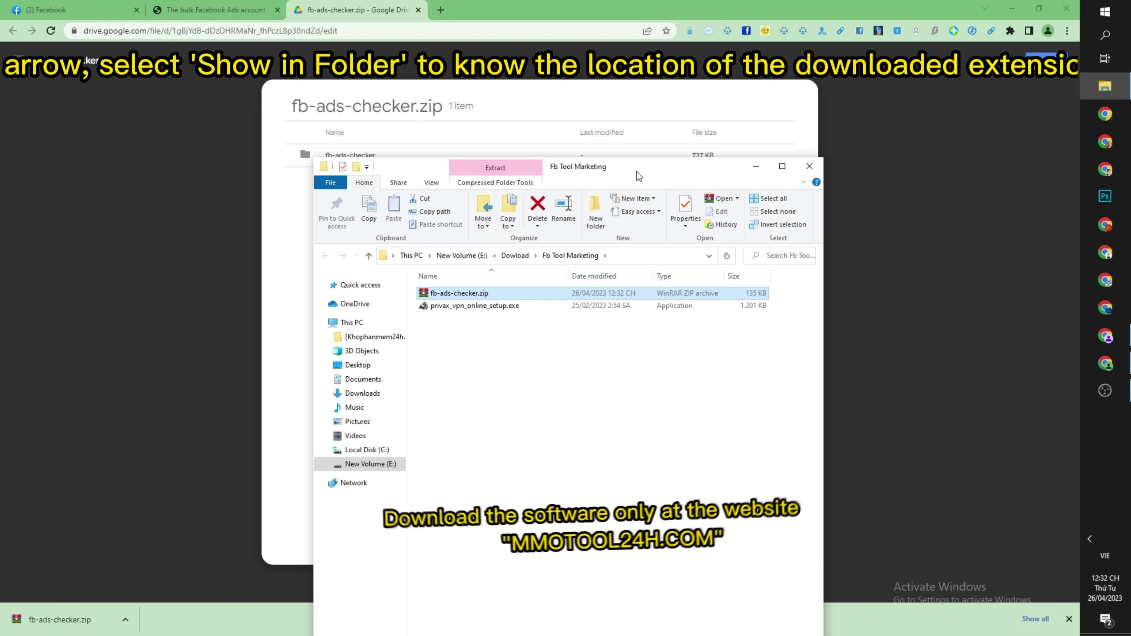
Extract fb-ads-checker.zip here into an fb-ads-checker folder.
right_click(516, 294)
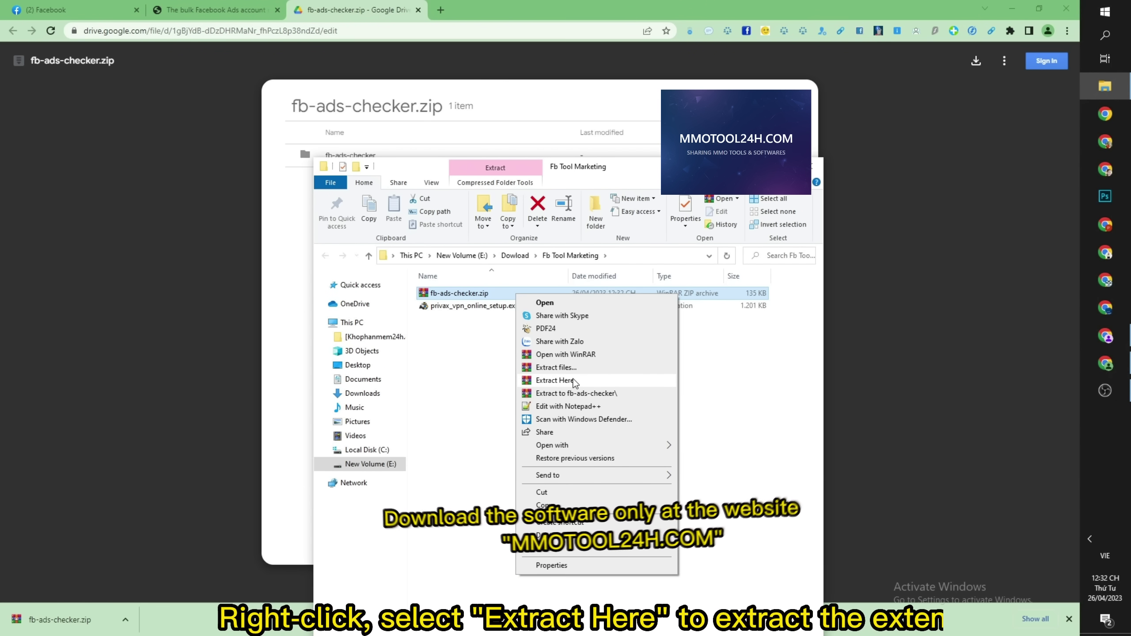
left_click(559, 380)
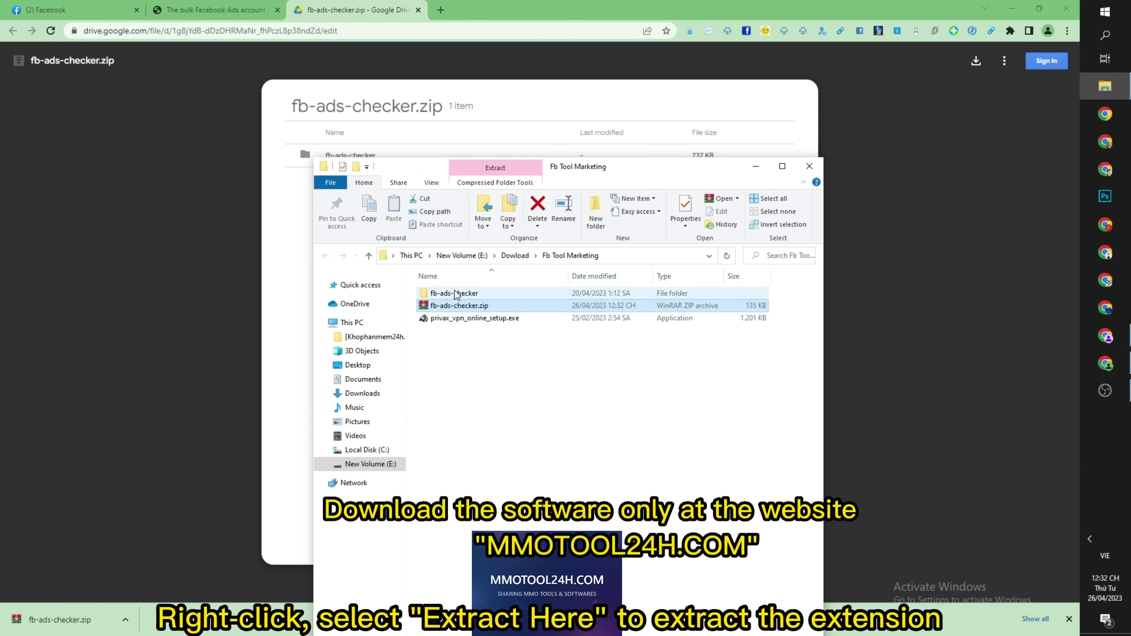
left_click(456, 293)
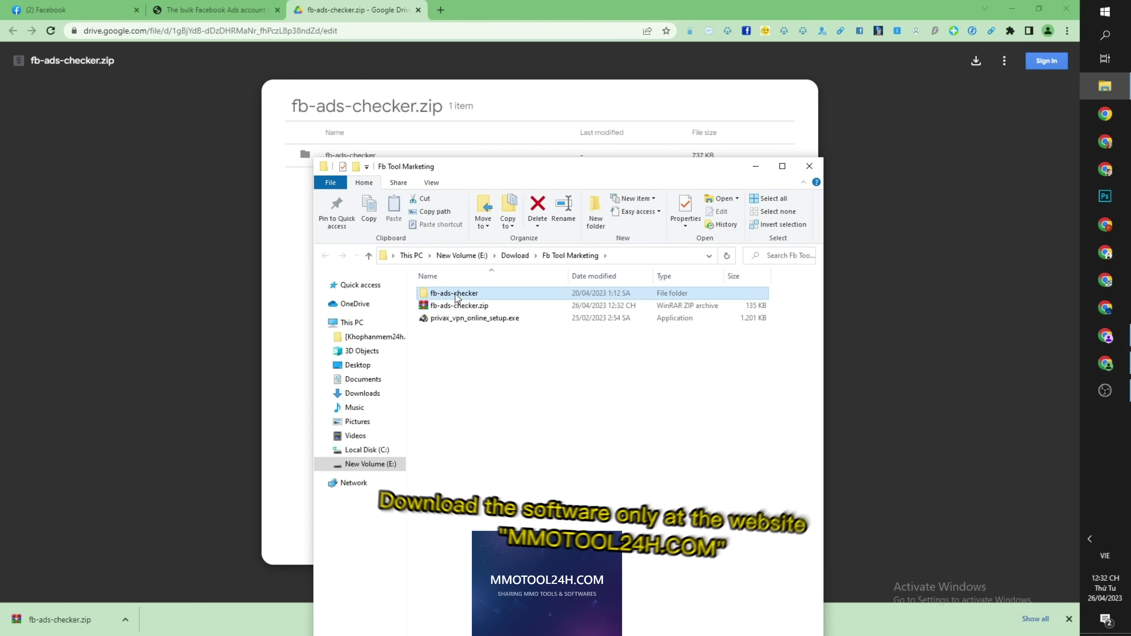
Return to the Facebook tab and open Chrome's Extensions page via More tools.
left_click(755, 167)
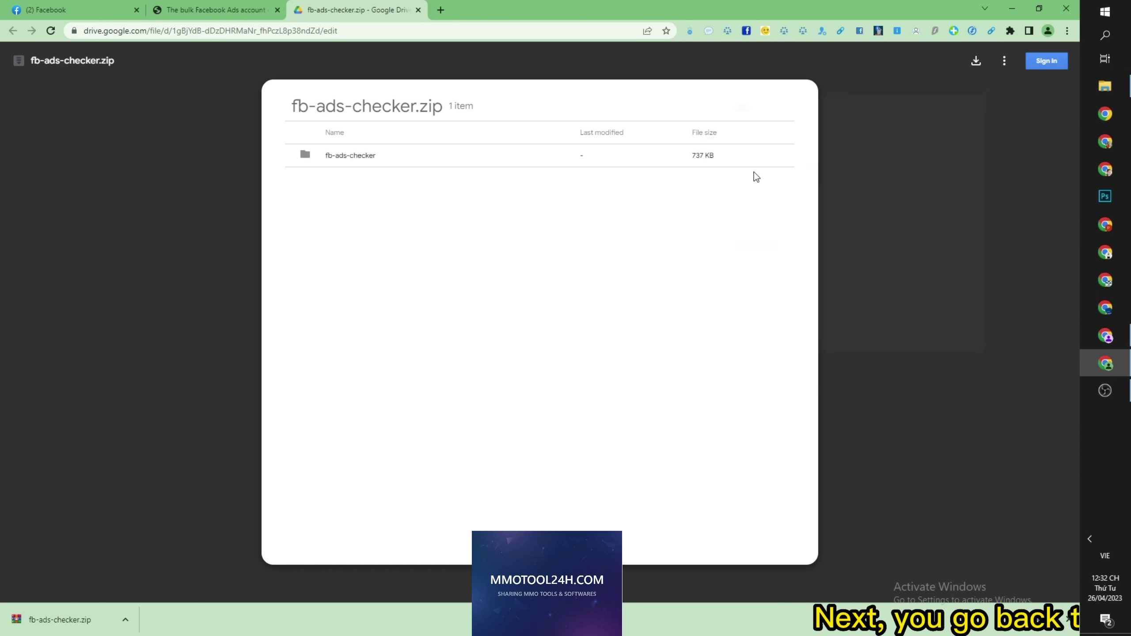
left_click(67, 10)
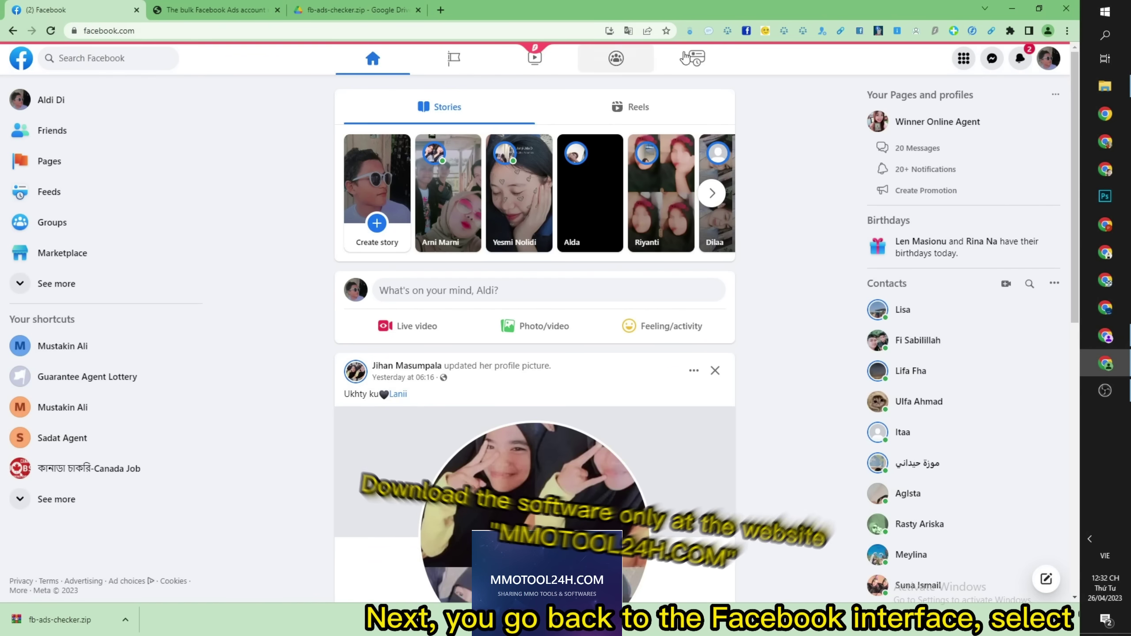
left_click(1069, 32)
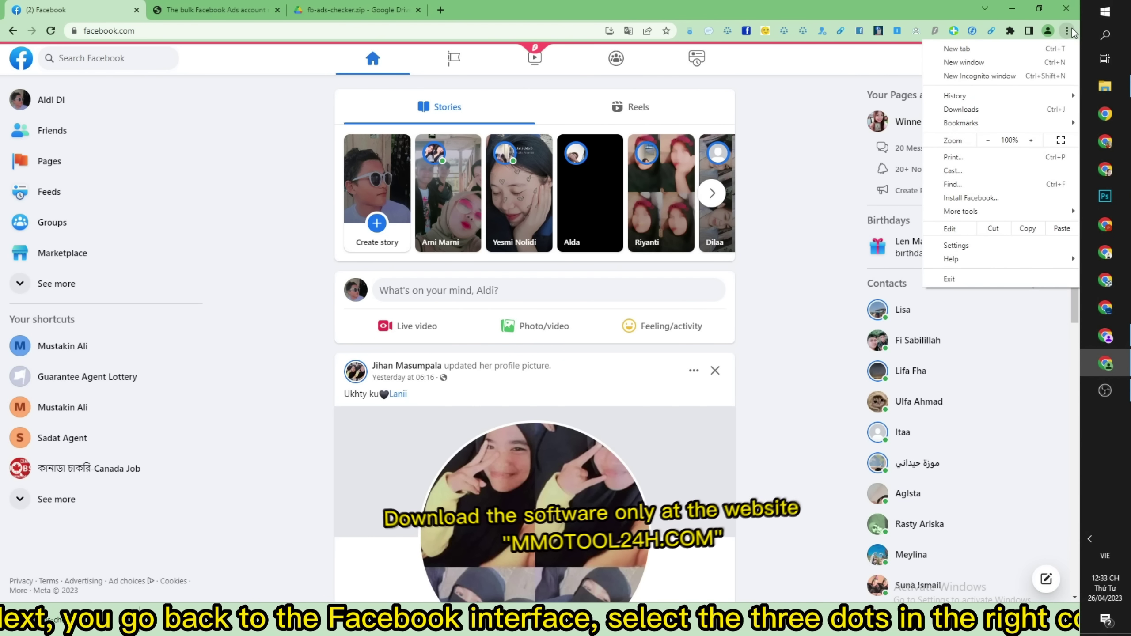
left_click(1070, 31)
left_click(1068, 31)
left_click(1069, 31)
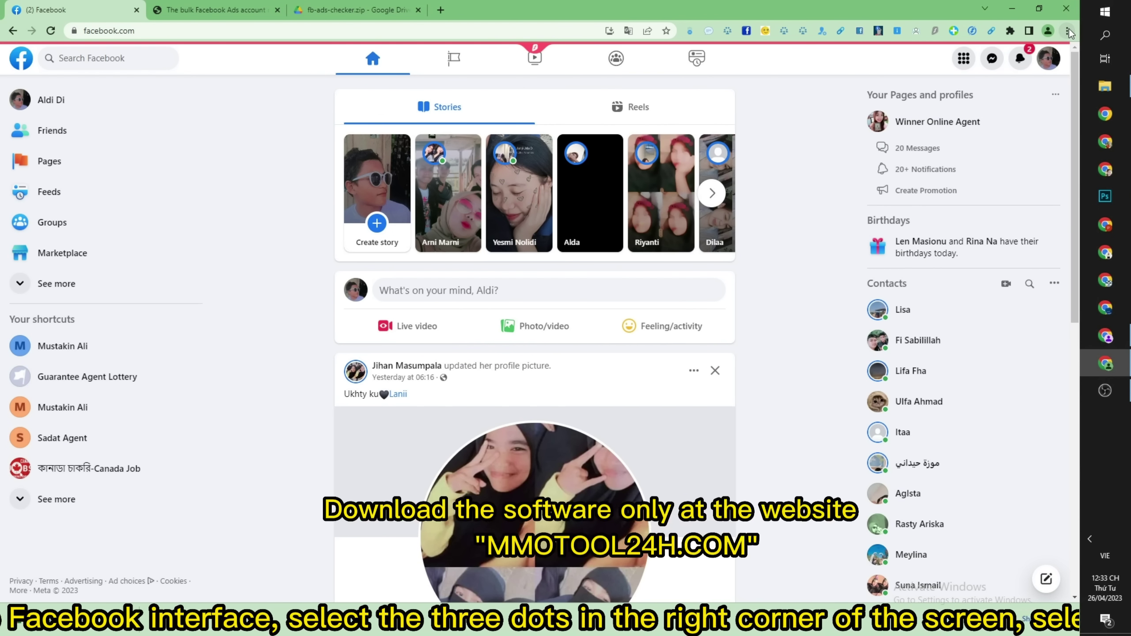
left_click(1067, 32)
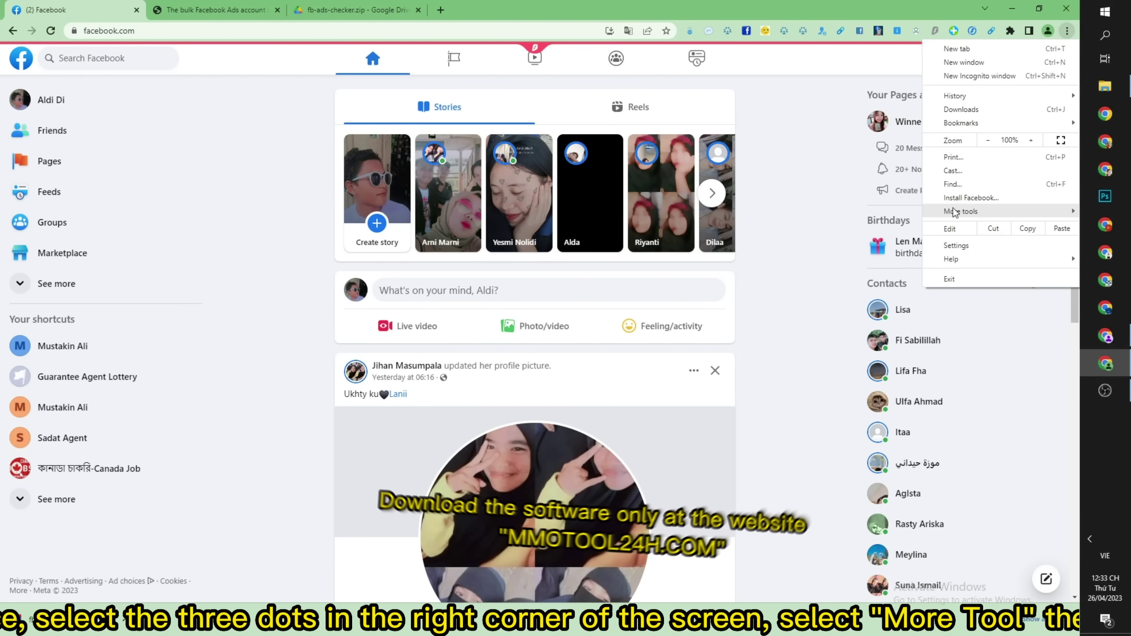
mouse_move(984, 214)
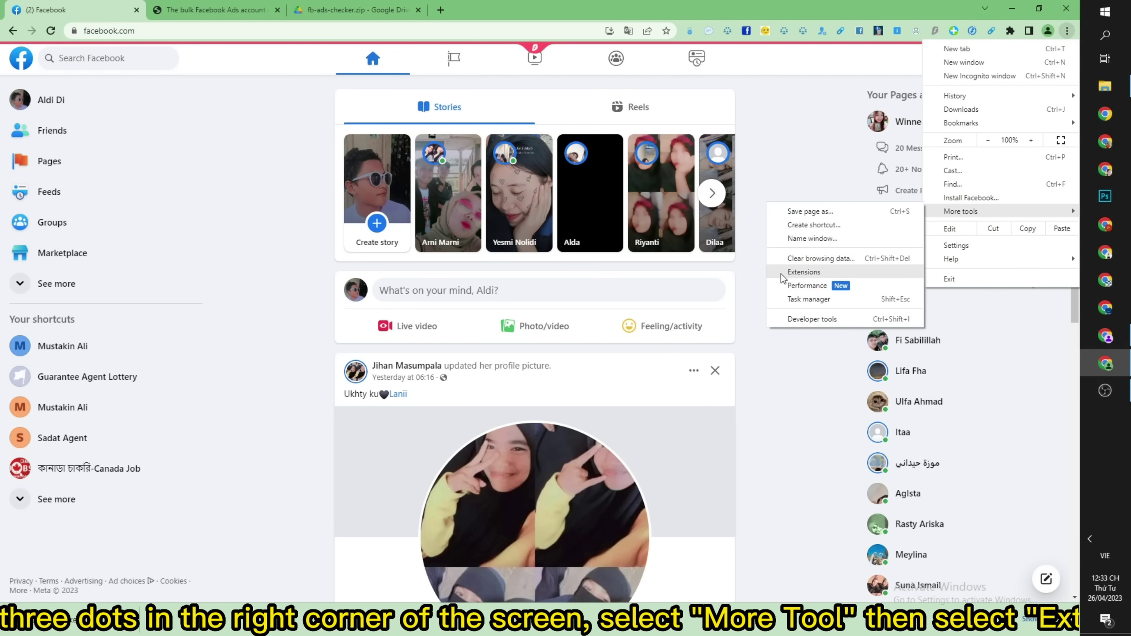
left_click(807, 272)
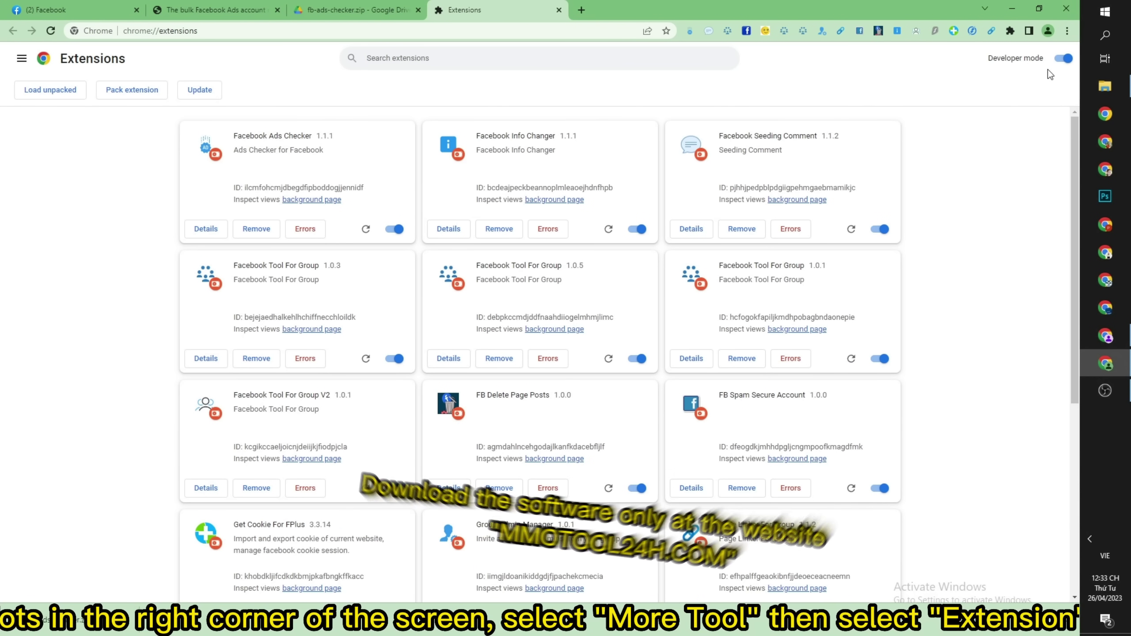
Turn Developer mode on and bring up the Fb Tool Marketing folder window.
left_click(1063, 58)
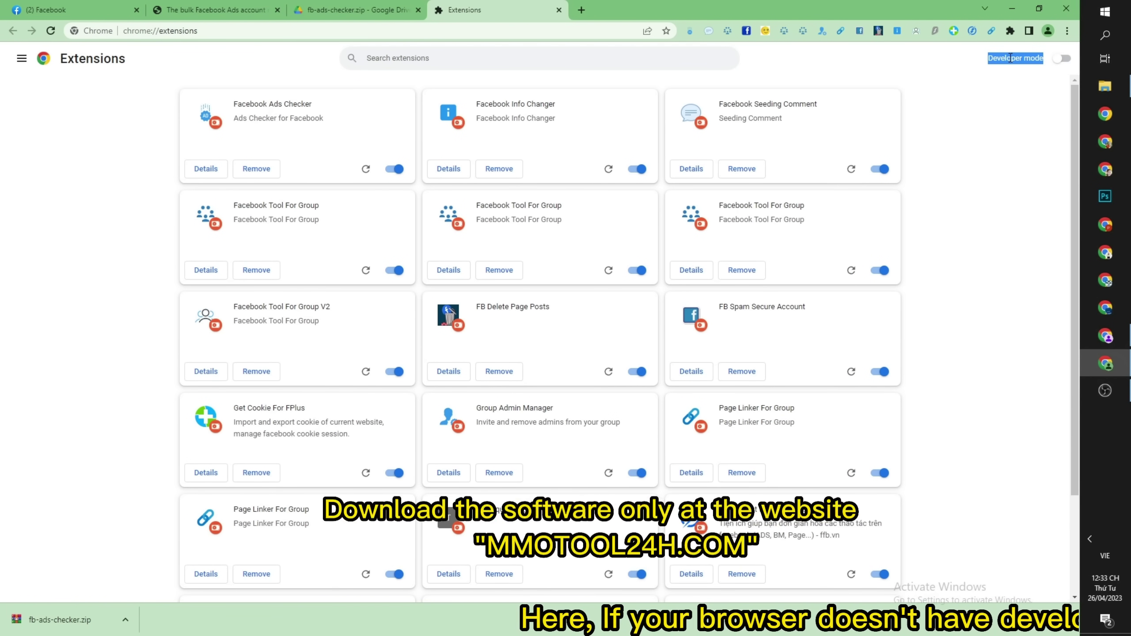
left_click(1036, 62)
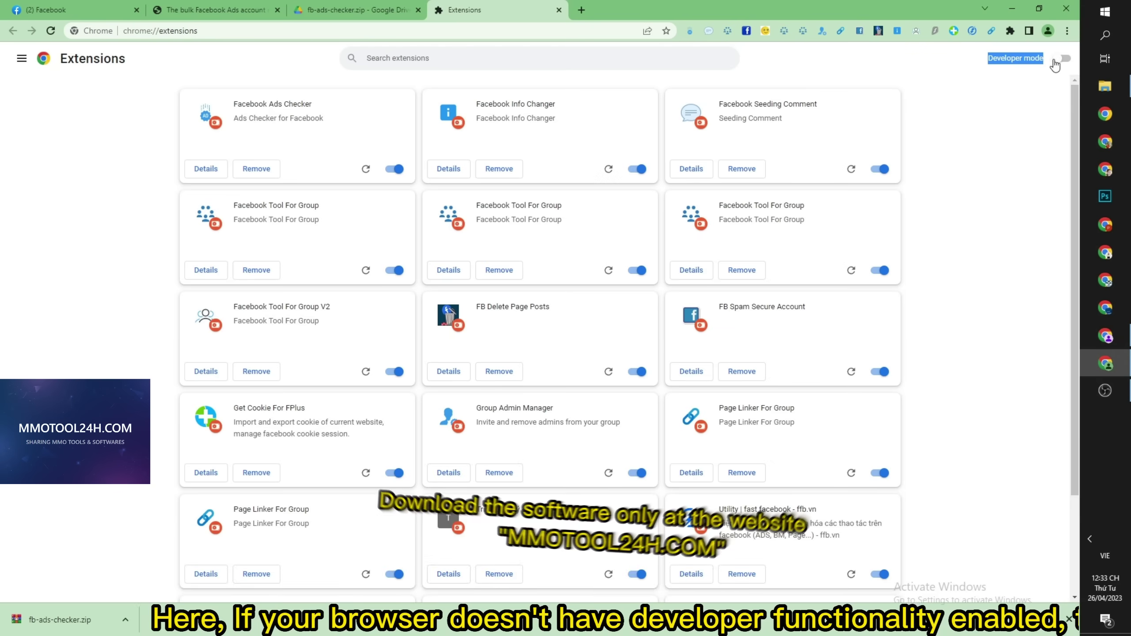
left_click(1061, 59)
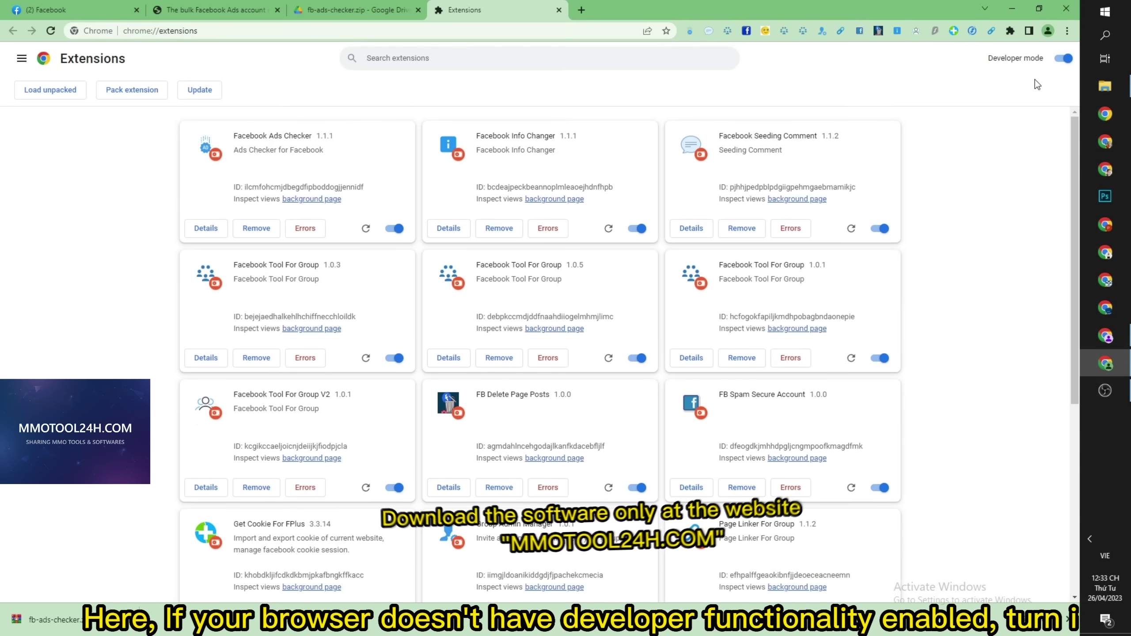
left_click(1109, 88)
Drop the fb-ads-checker folder onto the Extensions page to install Facebook Ads Checker 1.1.0, then return to Facebook.
left_click_drag(673, 173, 917, 187)
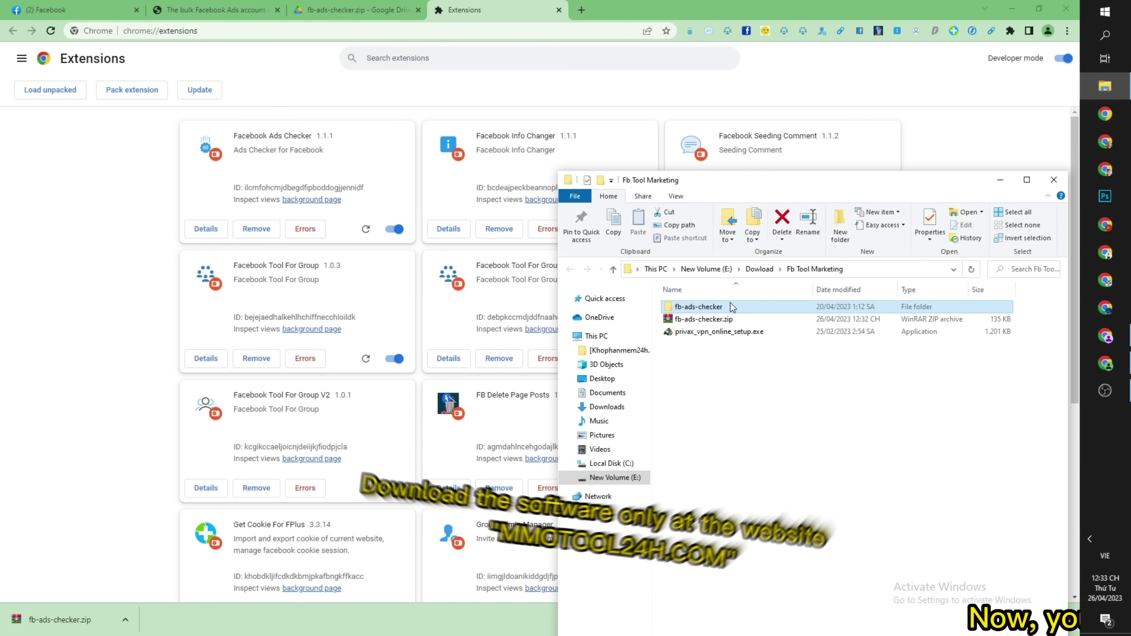
left_click_drag(713, 306, 414, 240)
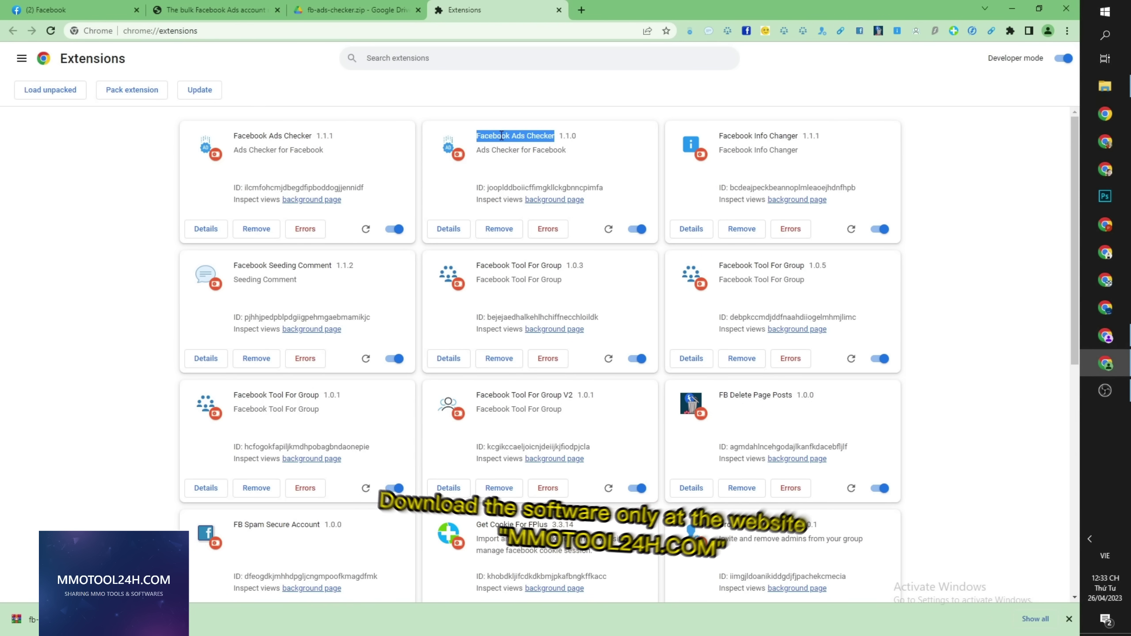
left_click(564, 132)
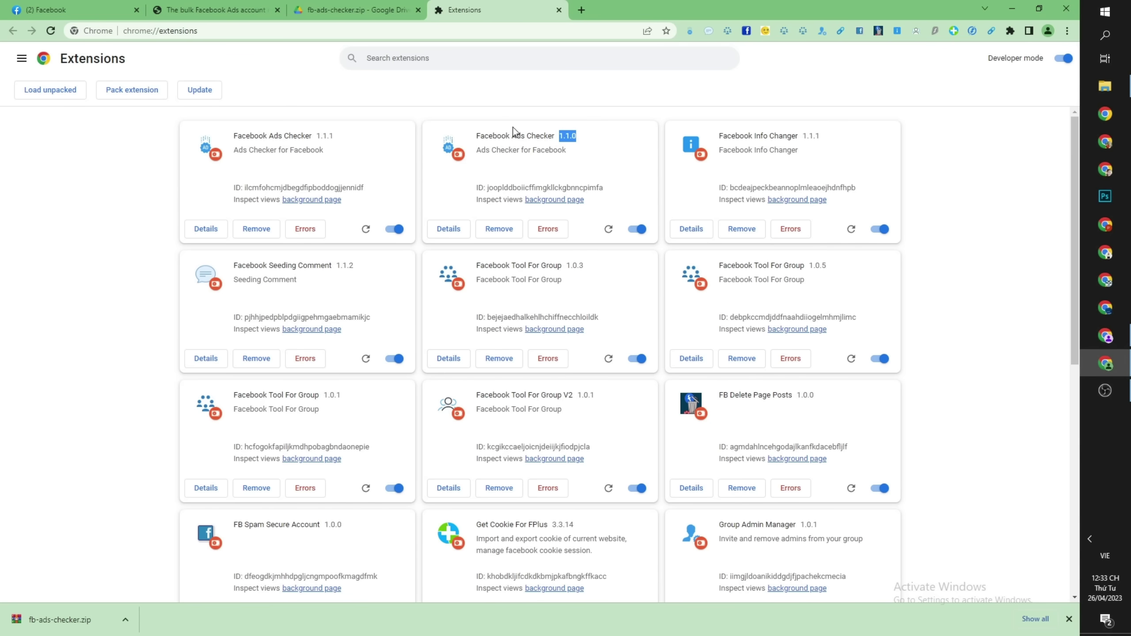
left_click(585, 132)
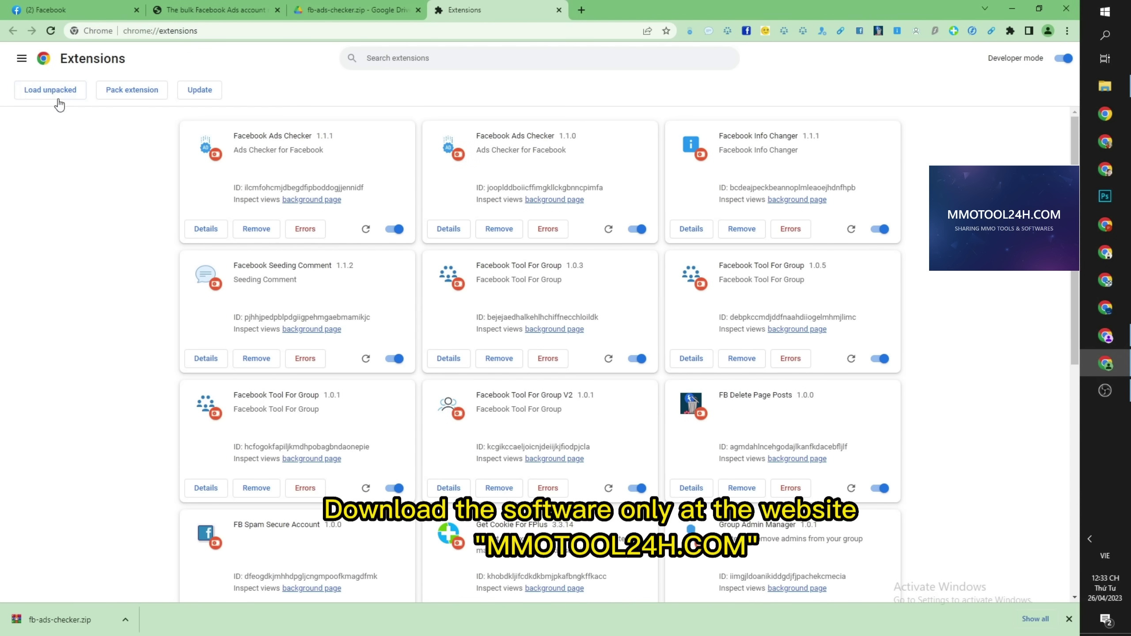
left_click(111, 6)
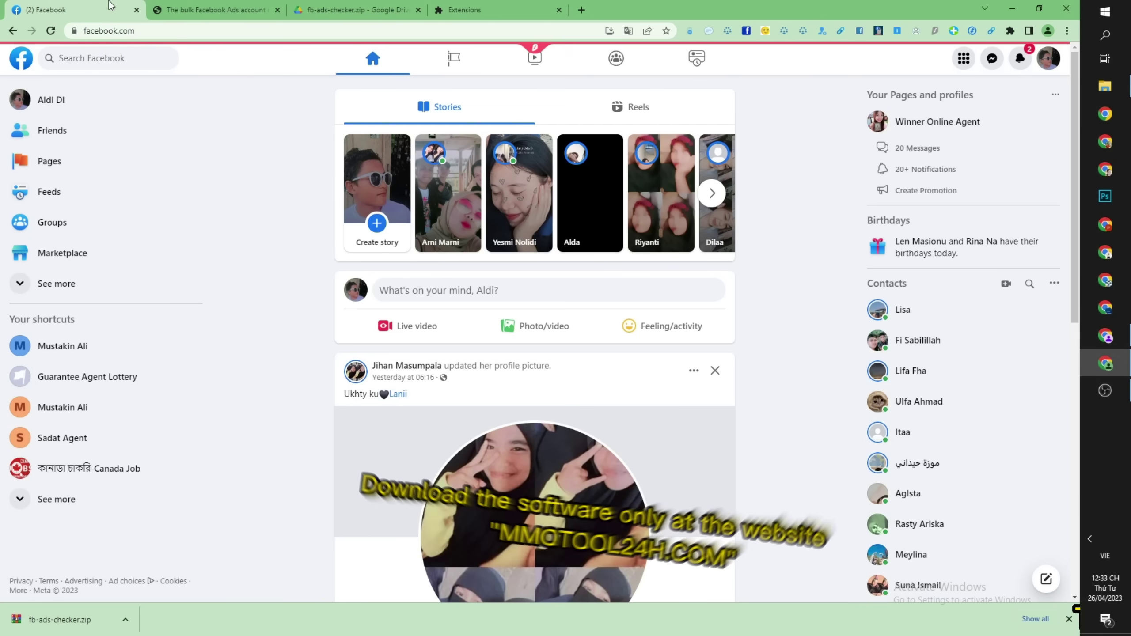
Pin Facebook Ads Checker to the toolbar and launch it.
left_click(1014, 31)
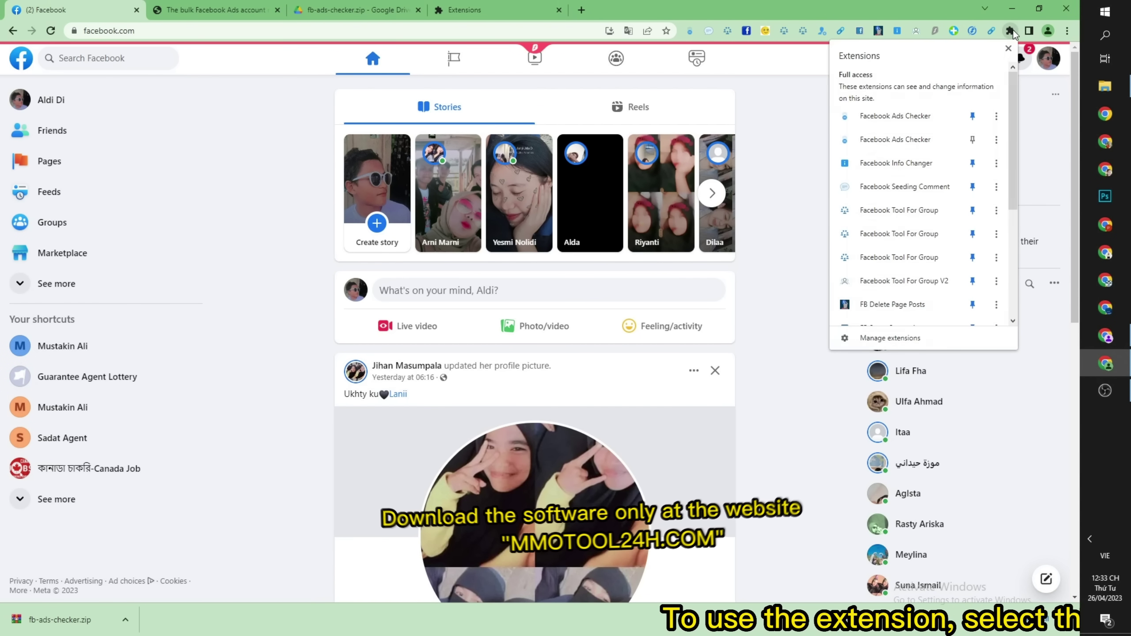
left_click(974, 143)
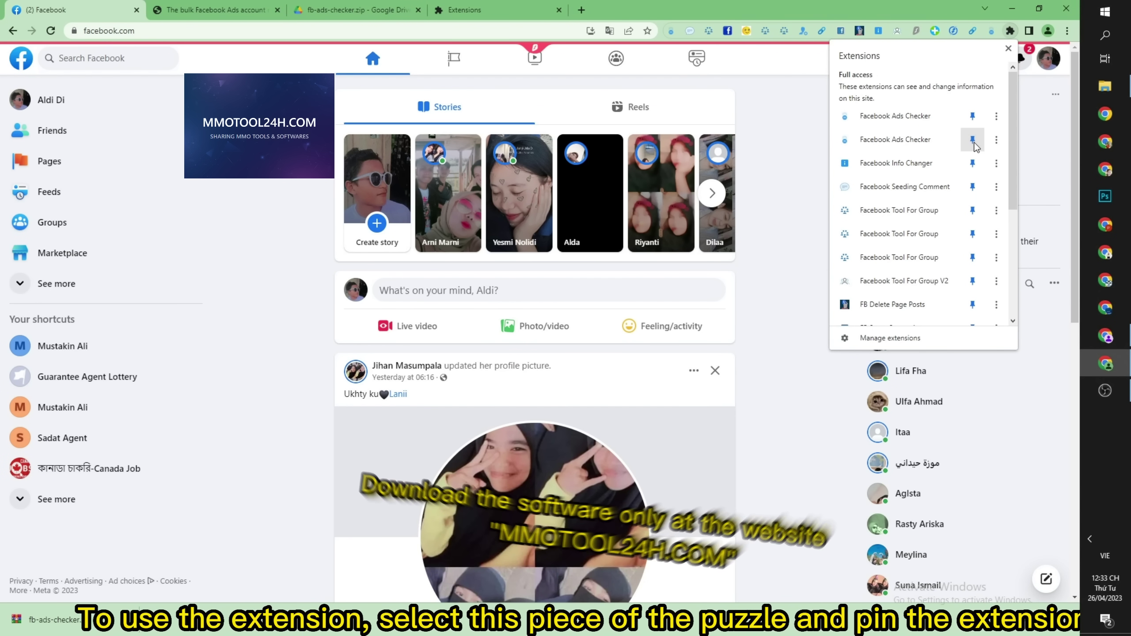
left_click(790, 118)
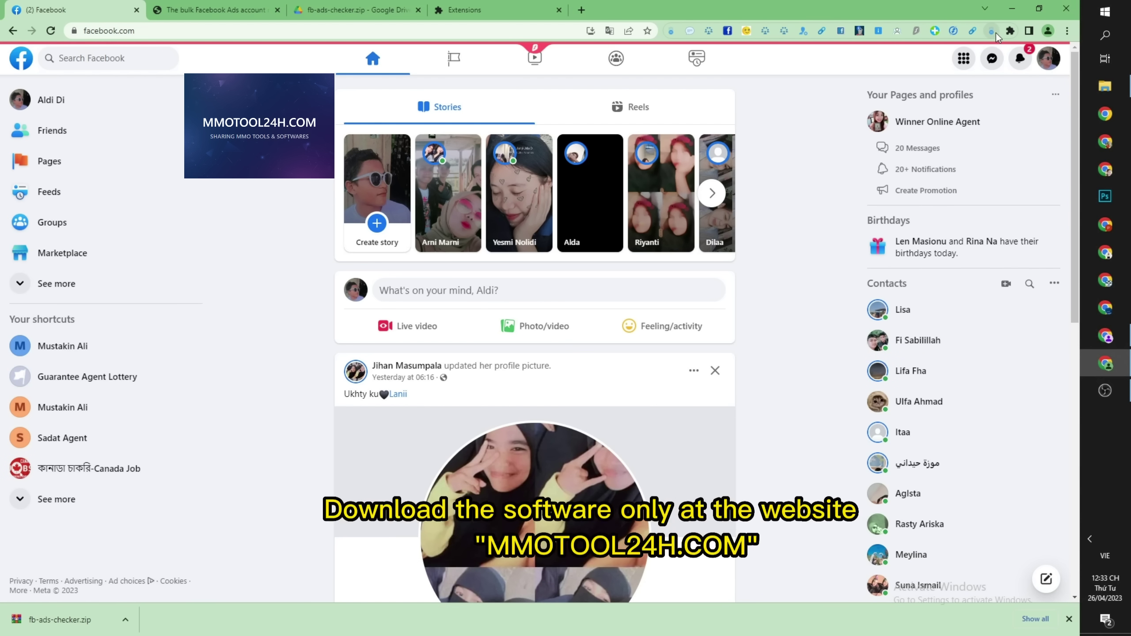
left_click(992, 31)
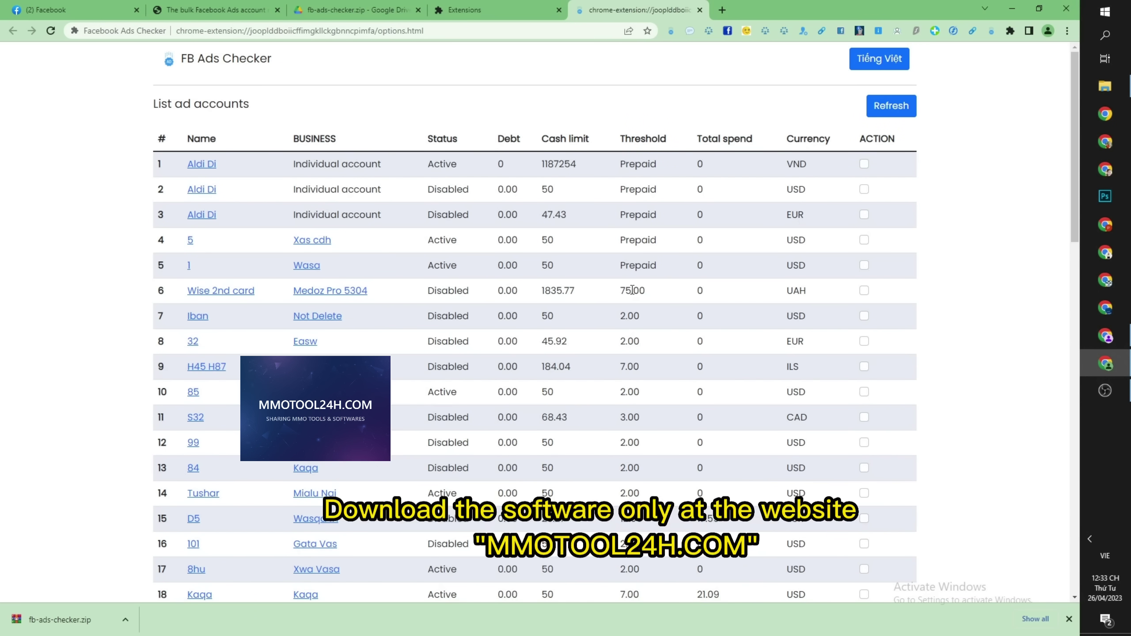
Check the first accounts' business type, cash limits 1187254 and 47.43, and row 6's 0.00 debt.
left_click_drag(1074, 129, 1073, 153)
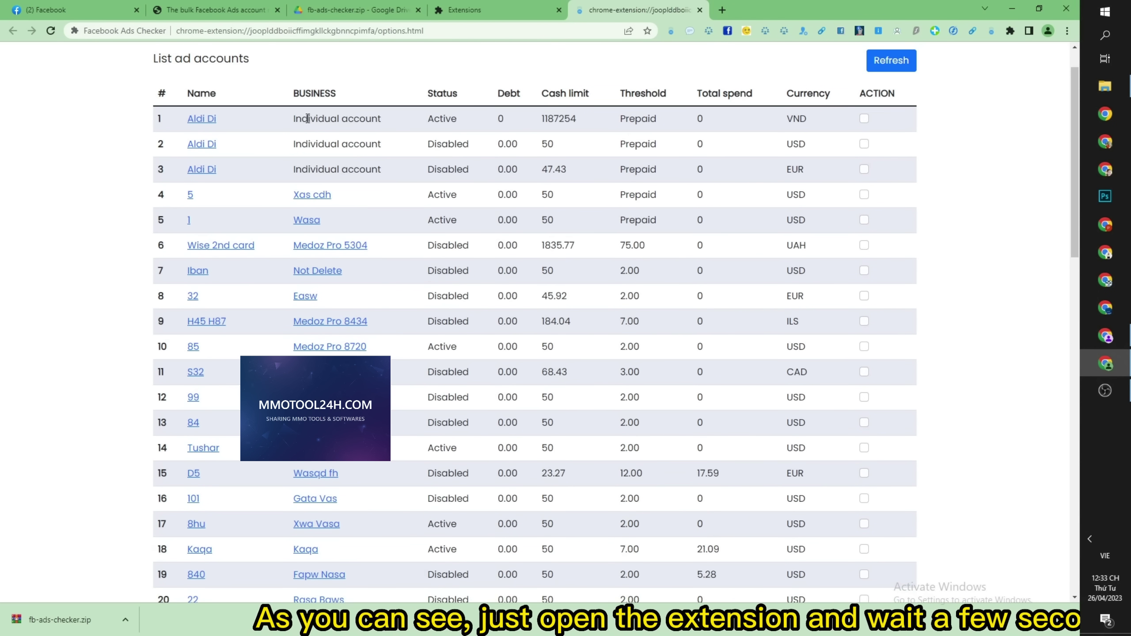
left_click_drag(294, 119, 581, 116)
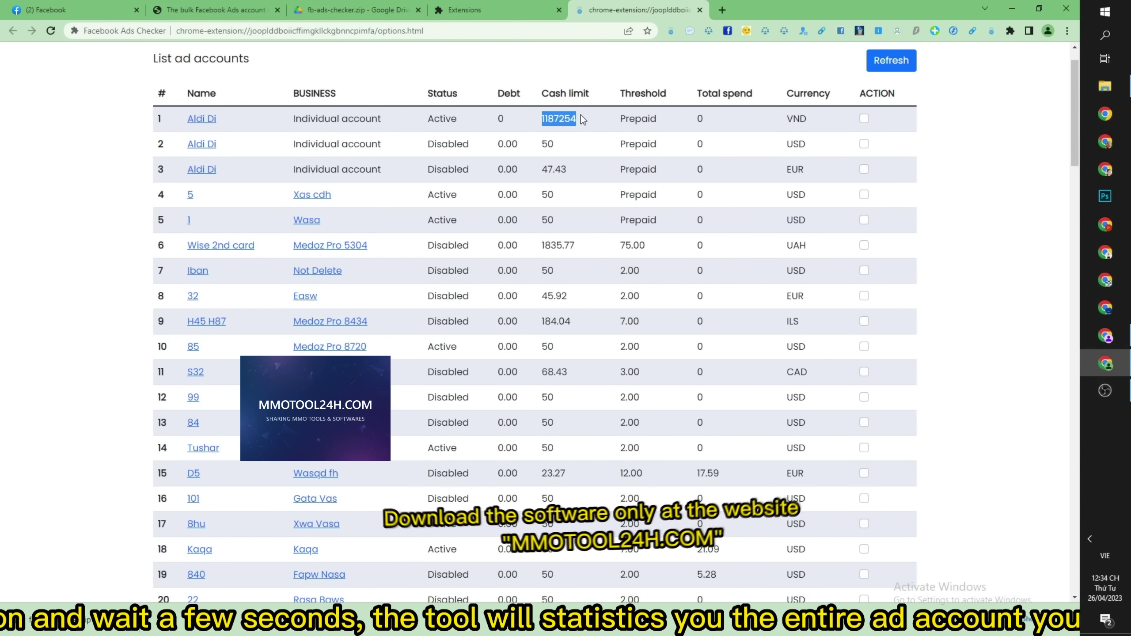
left_click(544, 169)
left_click_drag(544, 168, 603, 164)
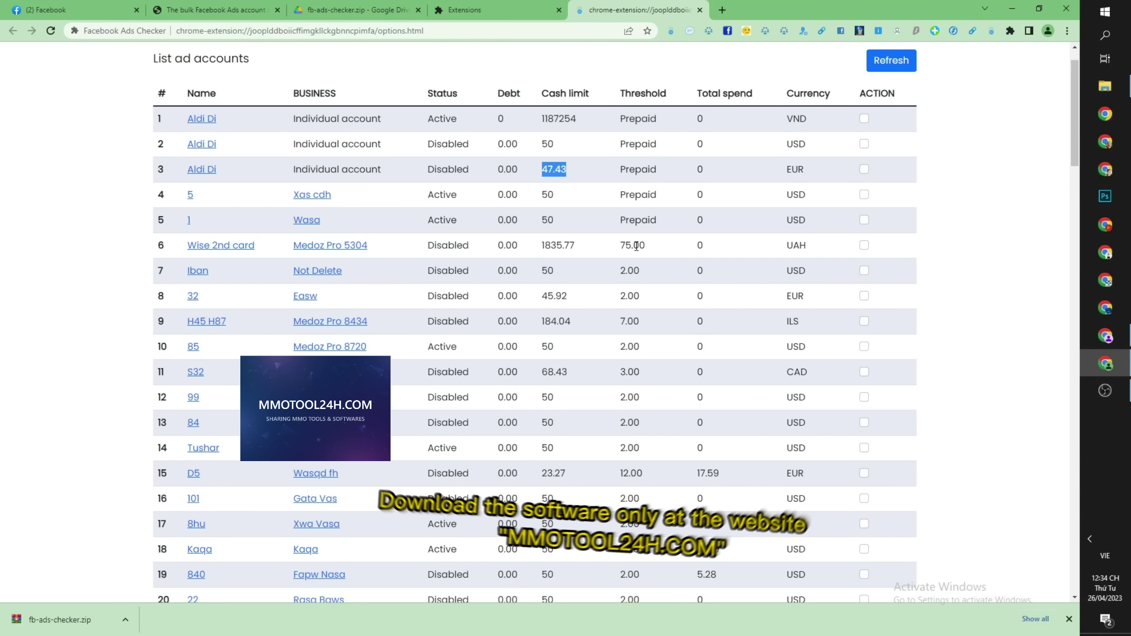
left_click(503, 248)
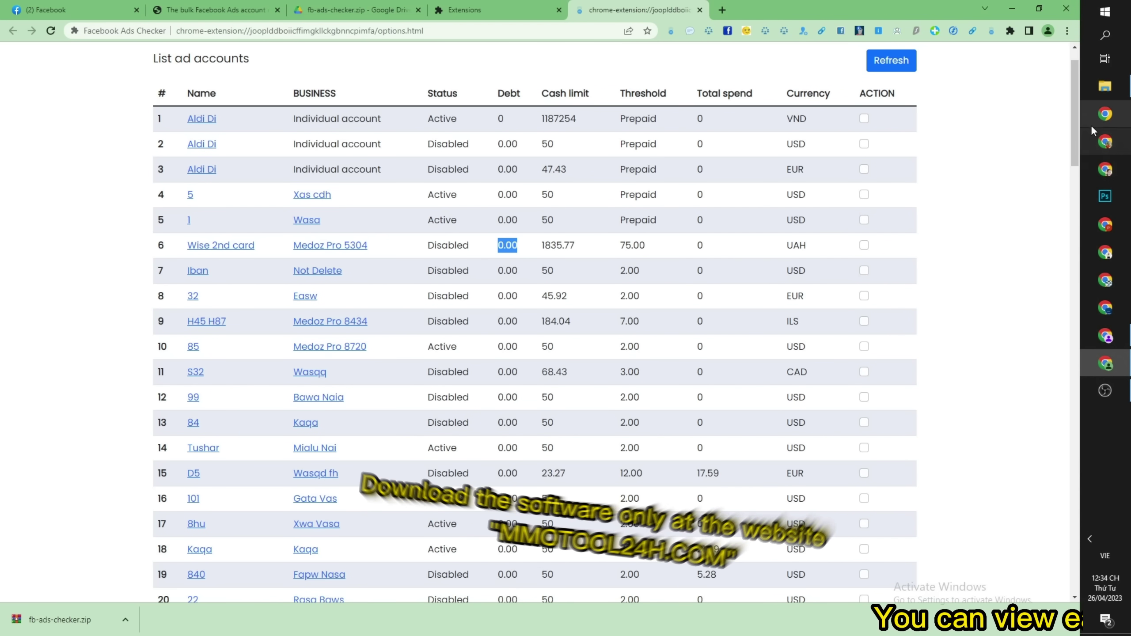
Check the cash limits and thresholds of rows 37 and 38, including the 10.00 threshold.
left_click_drag(1076, 113, 1067, 254)
left_click_drag(540, 300, 657, 300)
left_click_drag(537, 326, 641, 326)
double_click(636, 324)
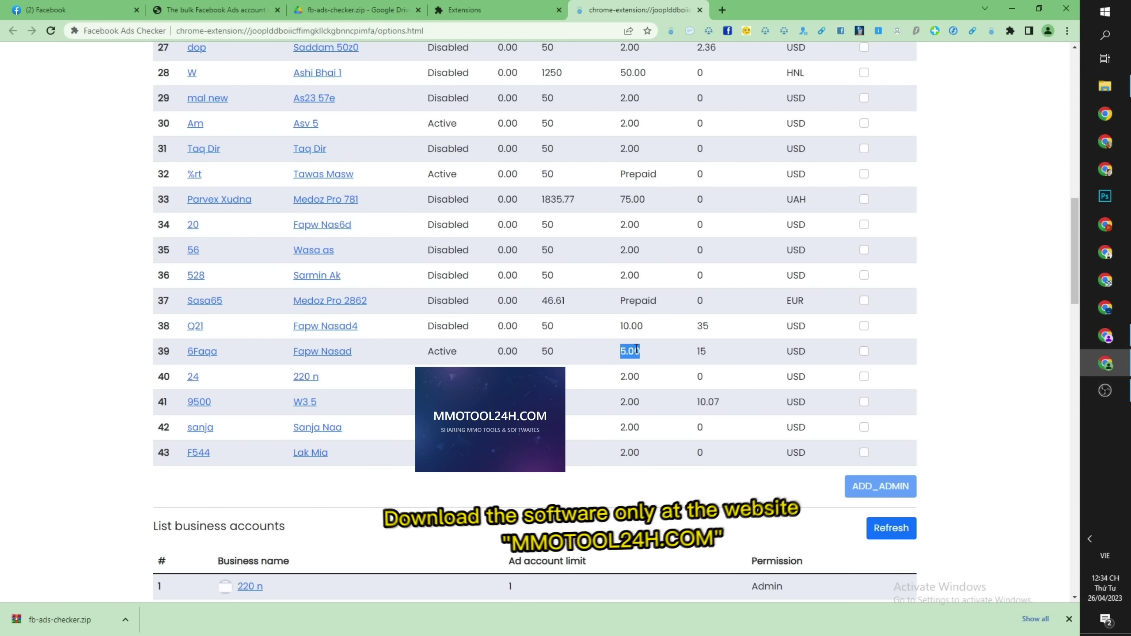
Scroll down to review the List business accounts section.
scroll(673, 334, "down", 20)
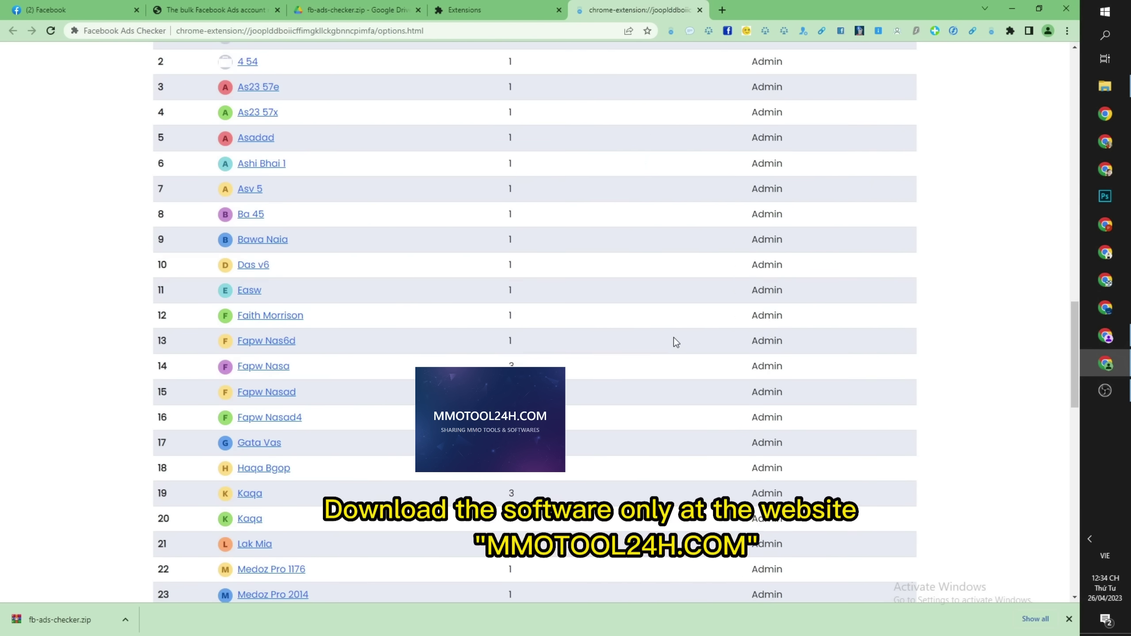
scroll(673, 334, "down", 5)
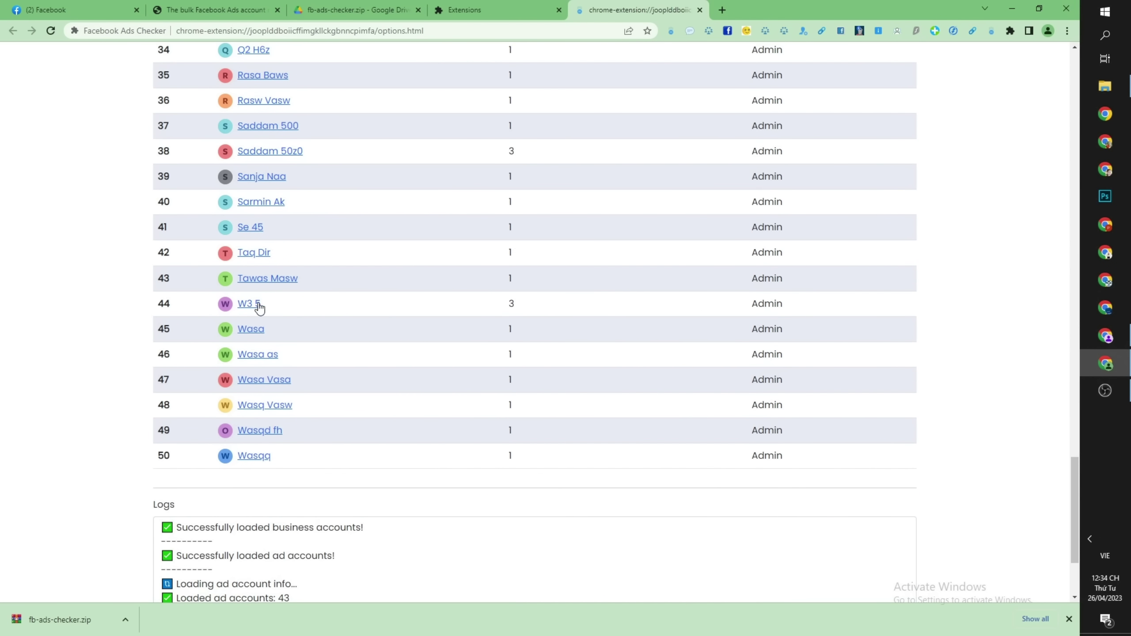
scroll(694, 295, "up", 12)
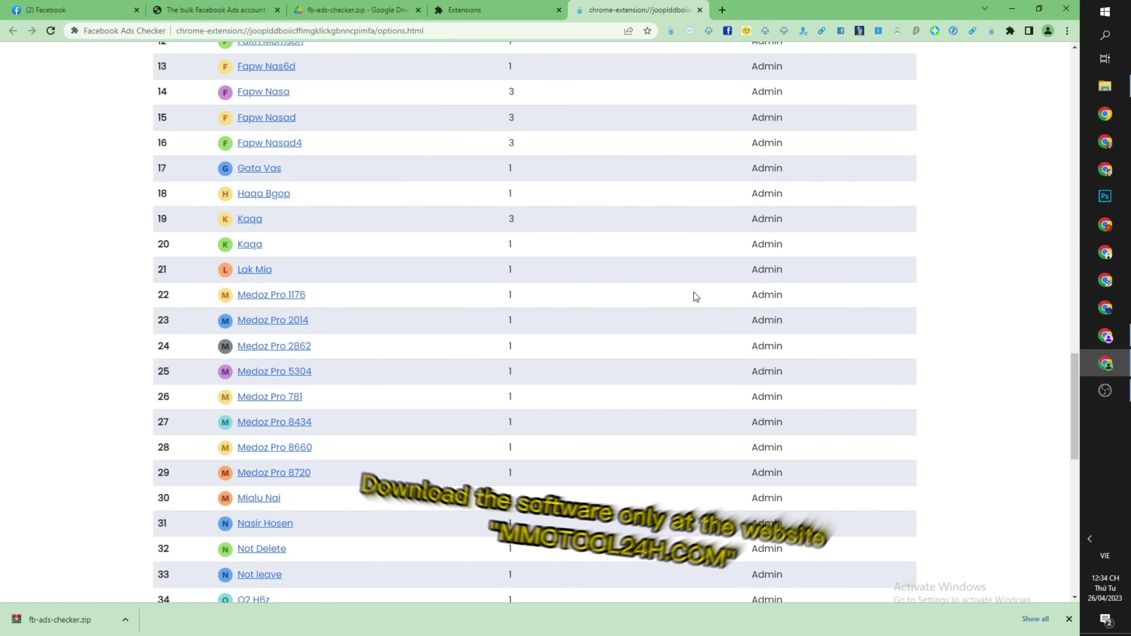
scroll(695, 297, "up", 6)
scroll(696, 298, "up", 6)
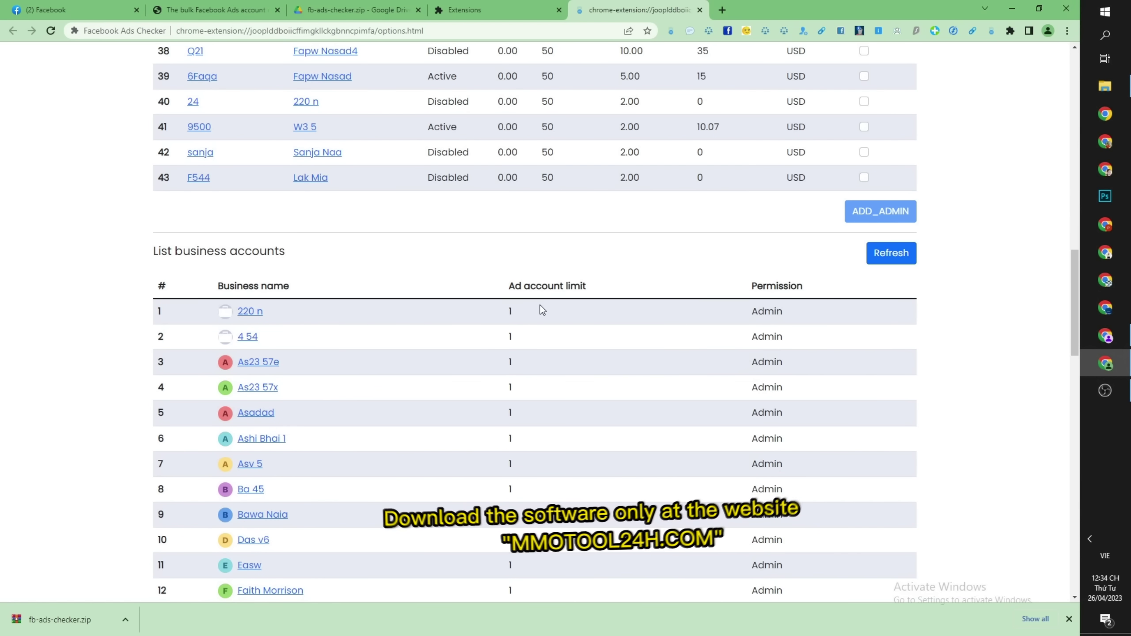
scroll(211, 386, "down", 5)
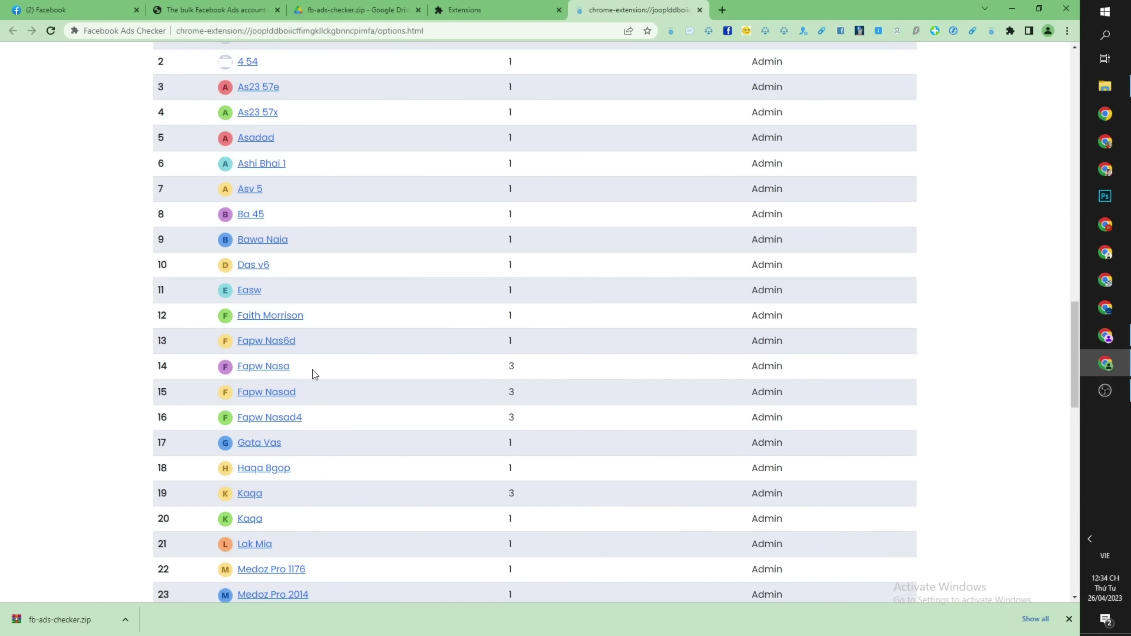
Review the Fapw Nasa business's ad accounts in Business Settings, then close that tab.
left_click(266, 367)
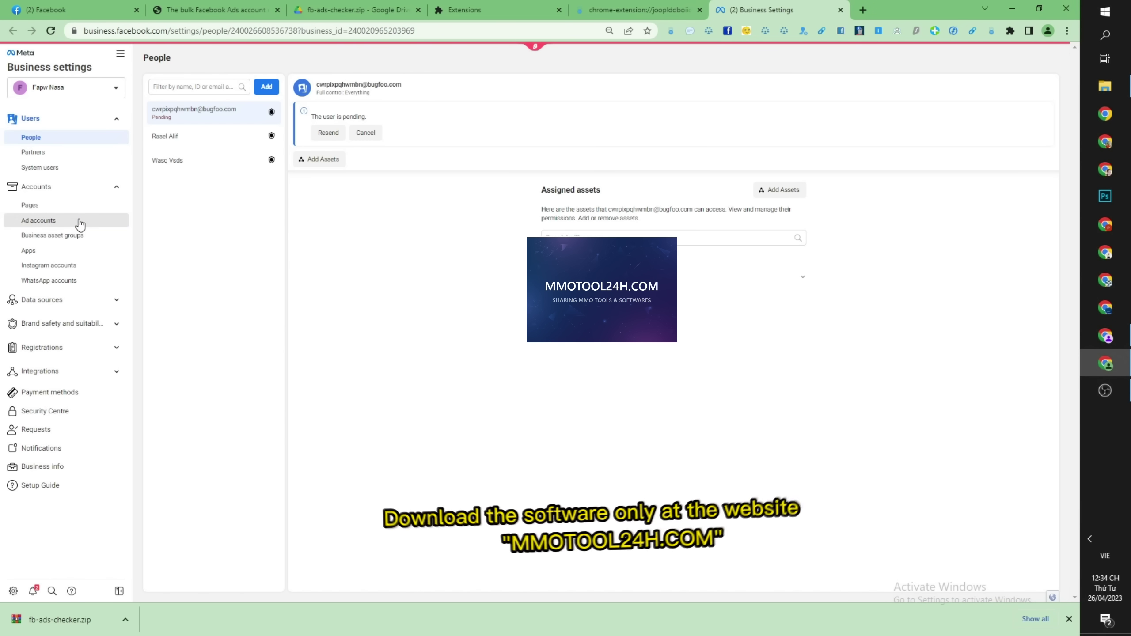
left_click(79, 222)
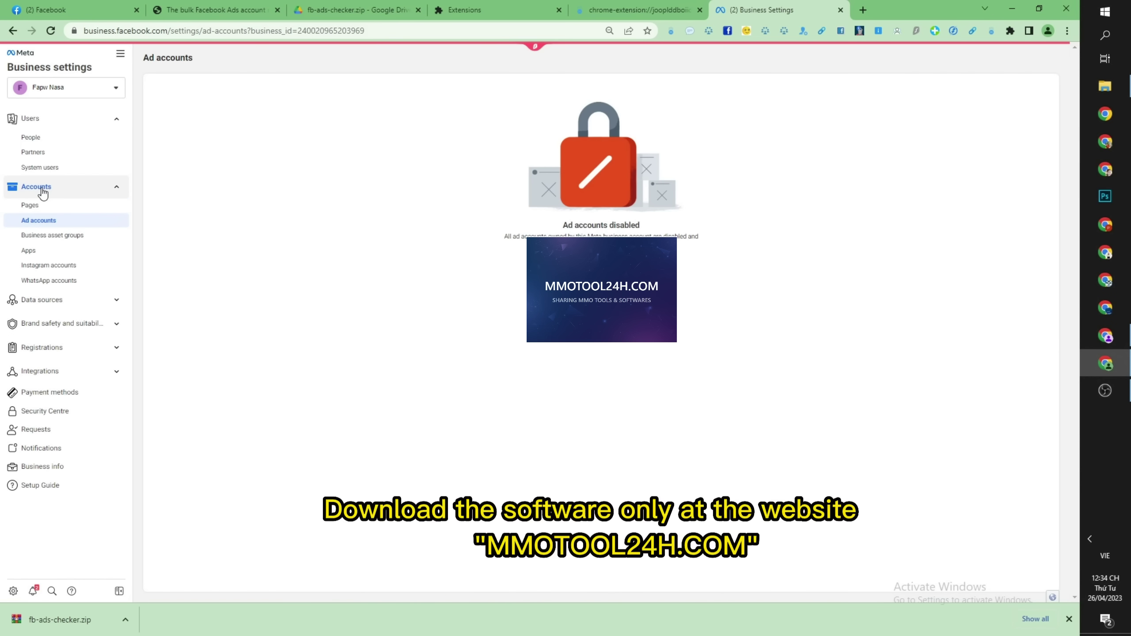
left_click(839, 10)
scroll(504, 322, "down", 5)
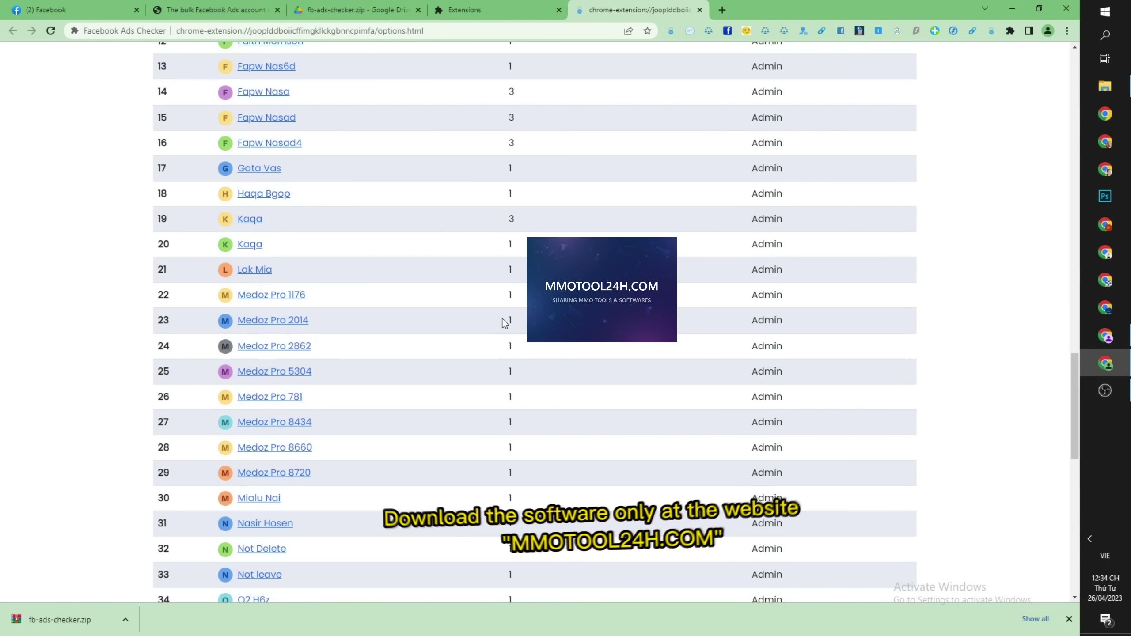
Review the Kaqa business's ad accounts, then close the tab to return to the checker.
left_click(268, 264)
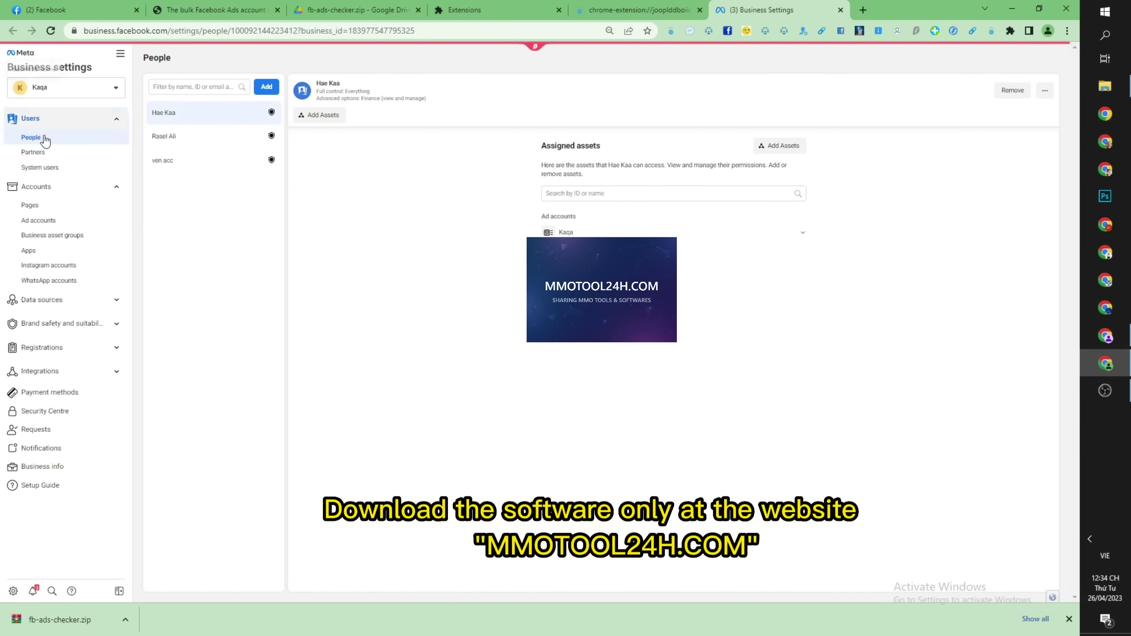
left_click(39, 220)
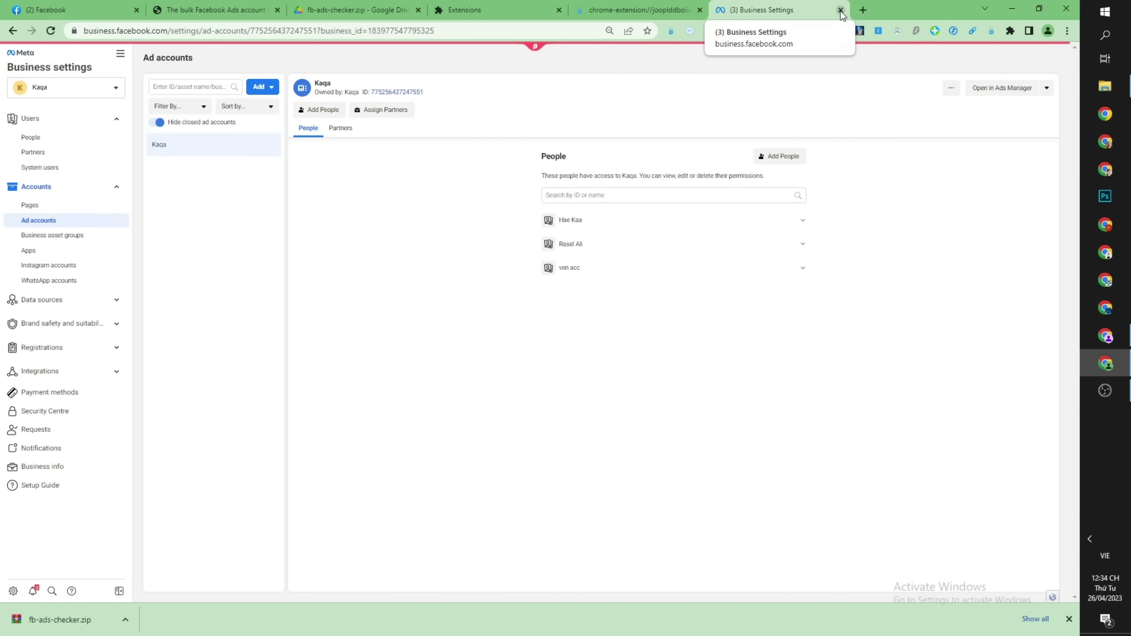
left_click(841, 12)
scroll(621, 216, "up", 20)
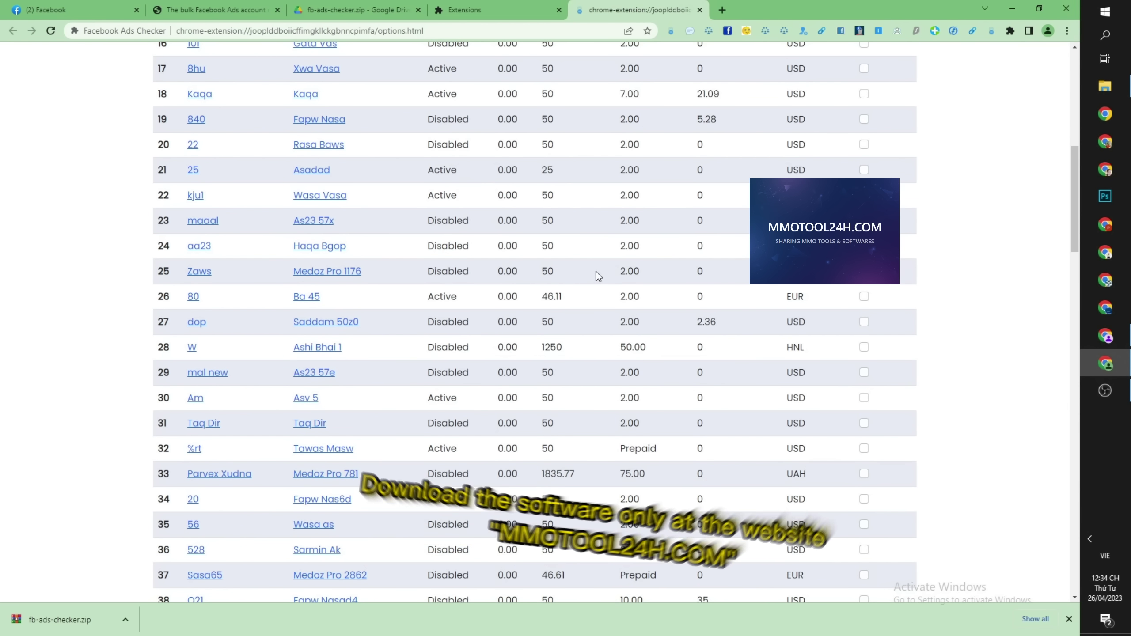
Open the third ad account's billing page in Ads Manager from the checker table.
scroll(548, 282, "down", 5)
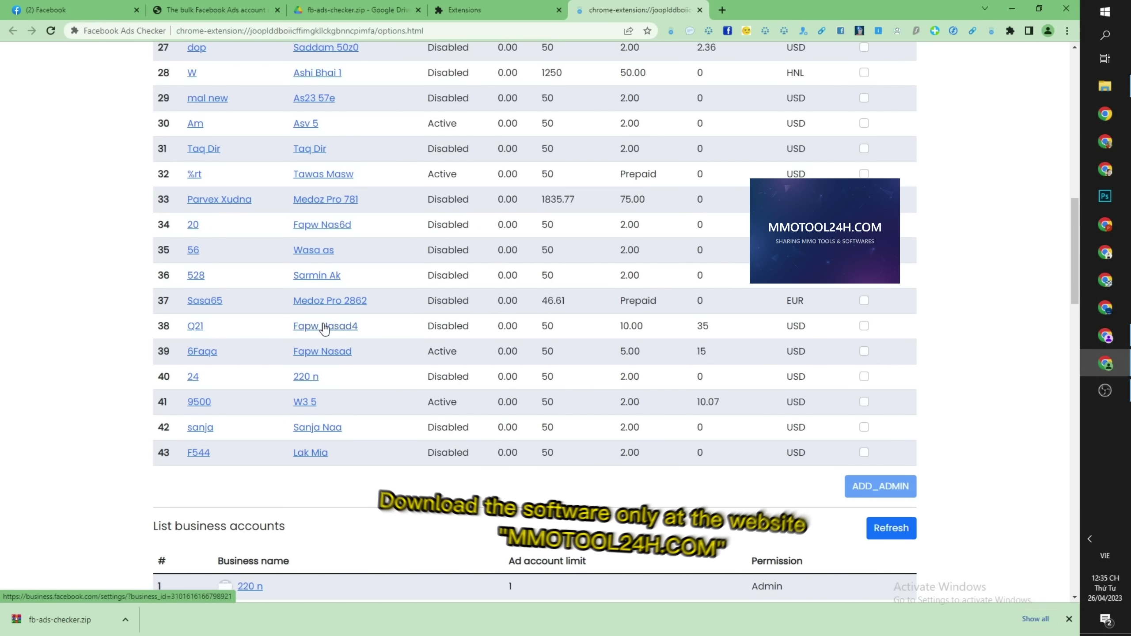
scroll(381, 334, "up", 14)
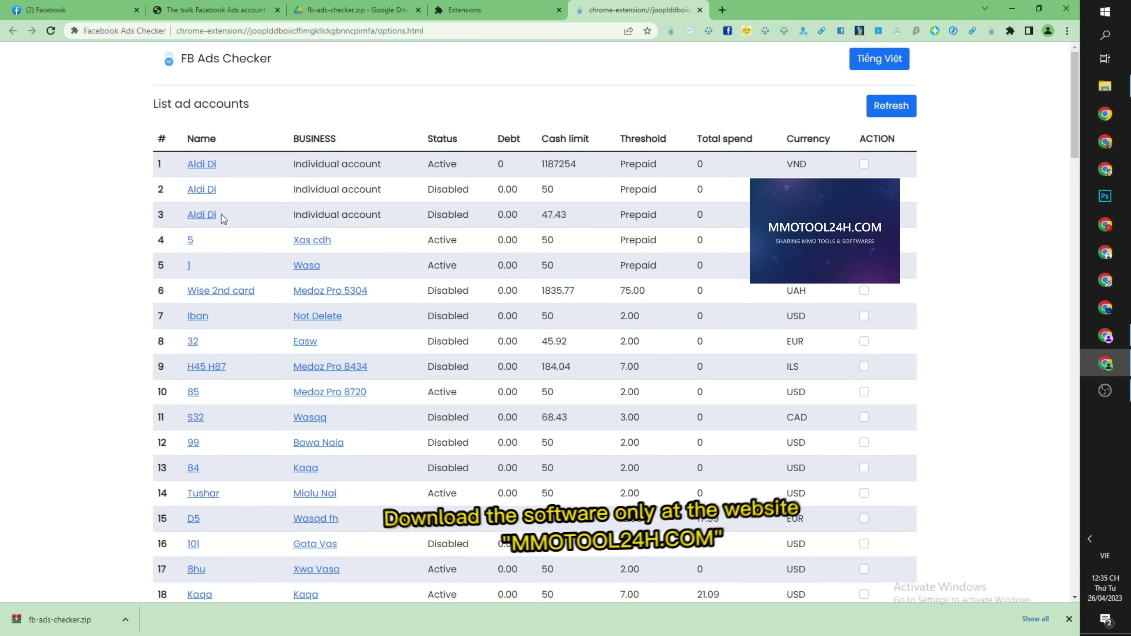
left_click(206, 215)
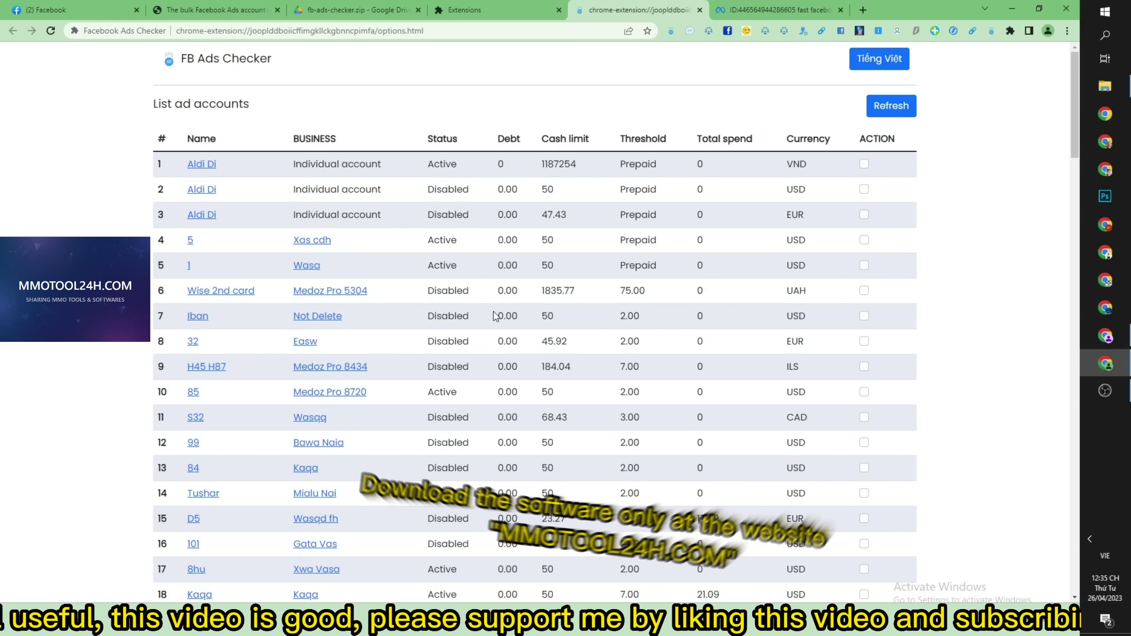
Look over the 43 ad accounts and the business accounts list in FB Ads Checker.
scroll(671, 367, "down", 10)
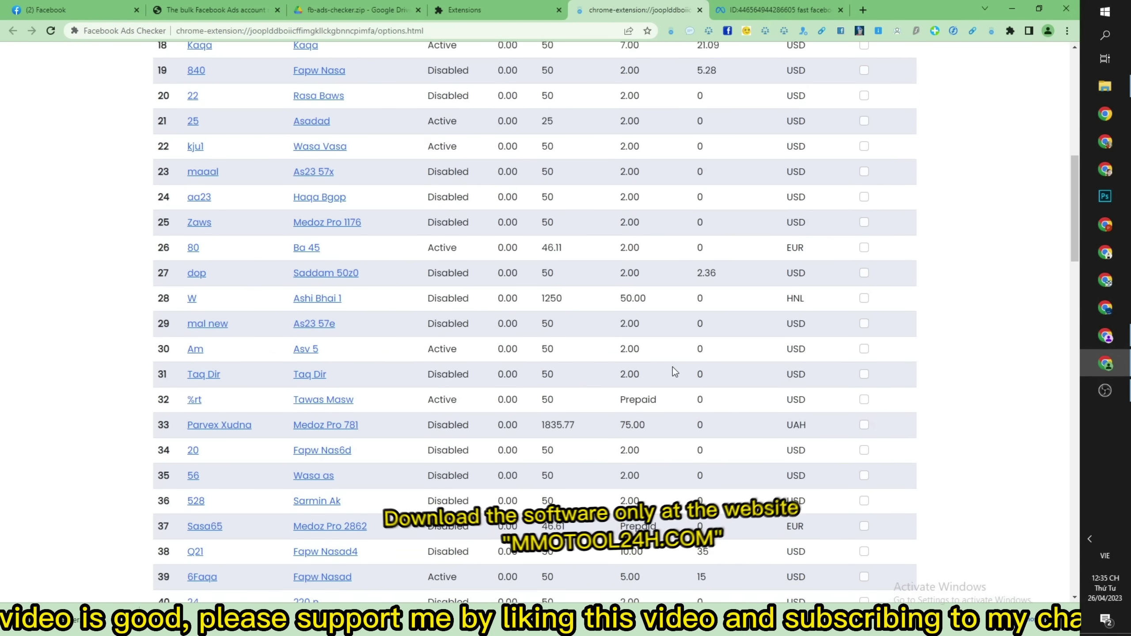
scroll(671, 366, "down", 6)
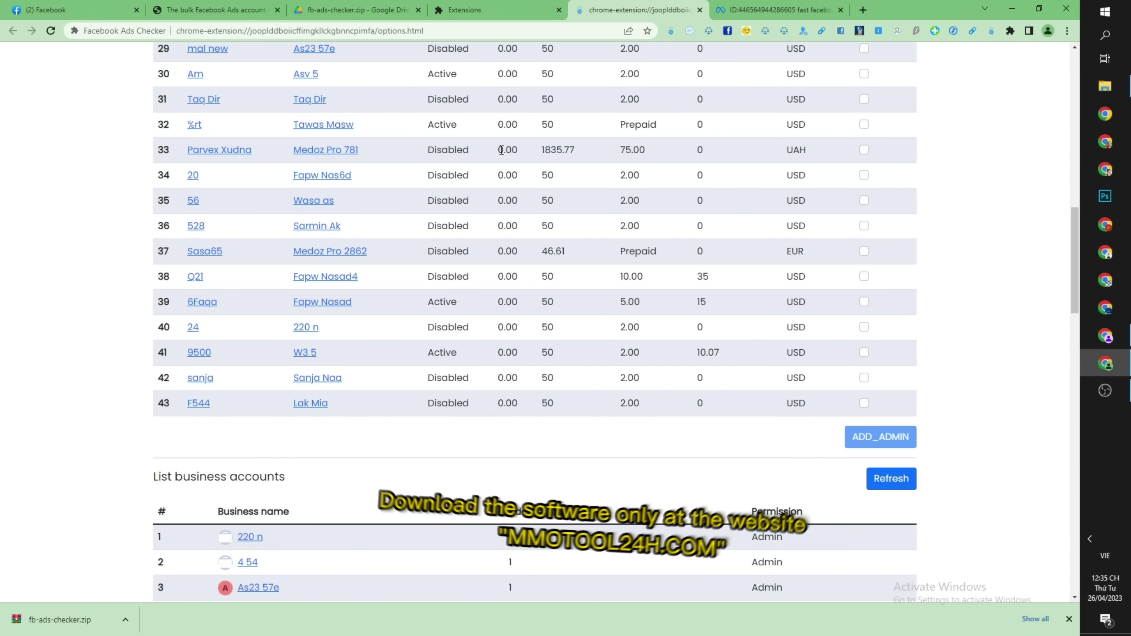
scroll(665, 230, "down", 20)
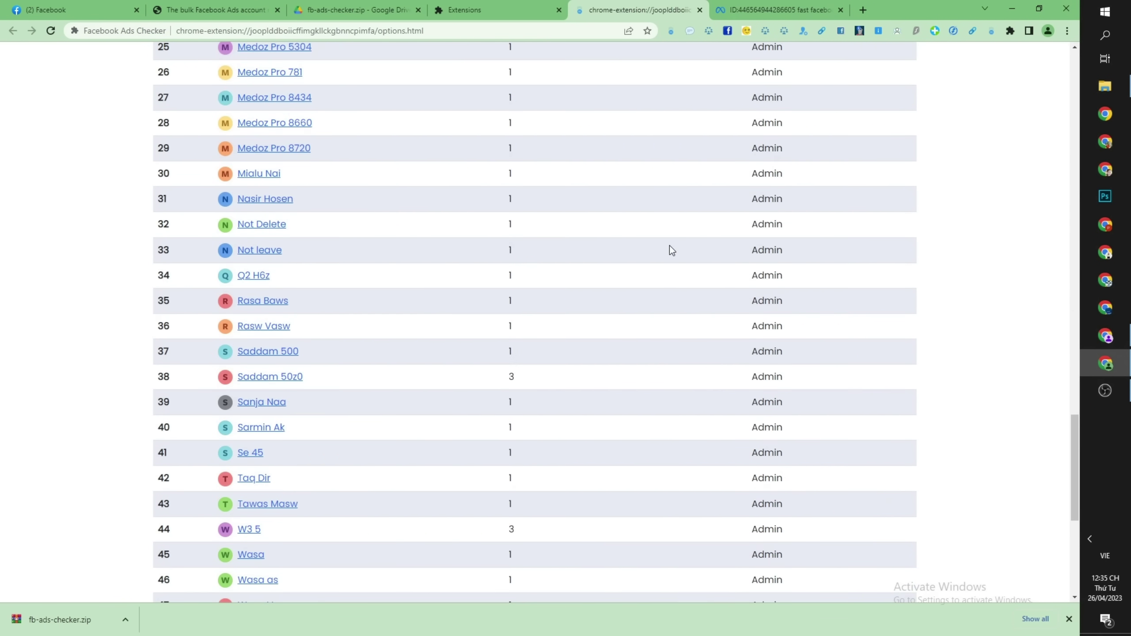
scroll(670, 247, "up", 18)
scroll(670, 250, "up", 20)
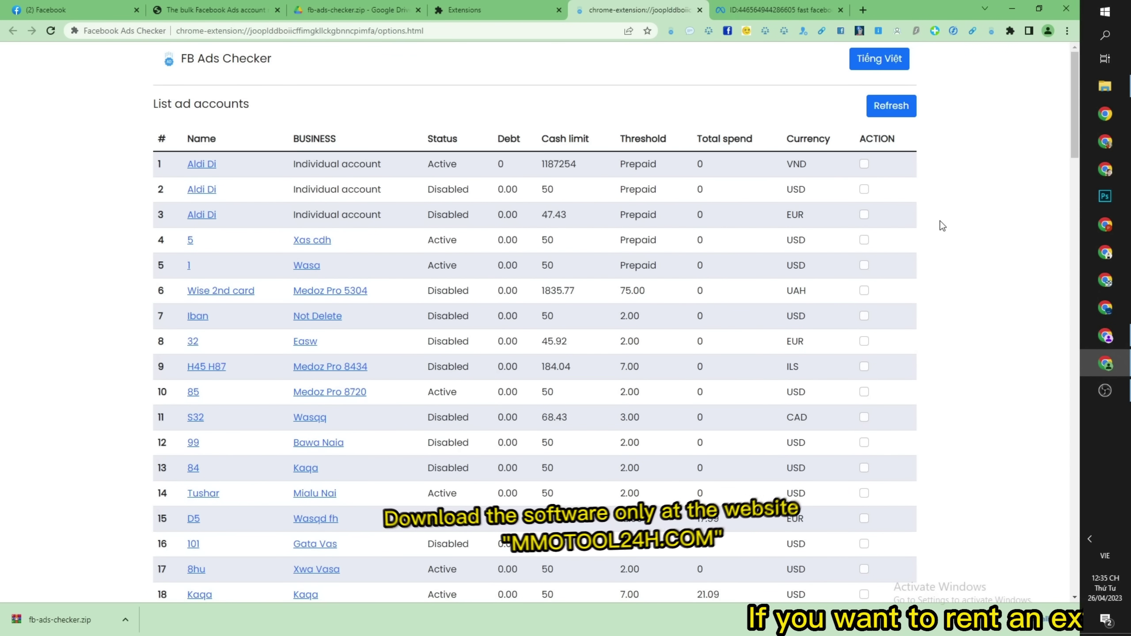
scroll(562, 276, "down", 10)
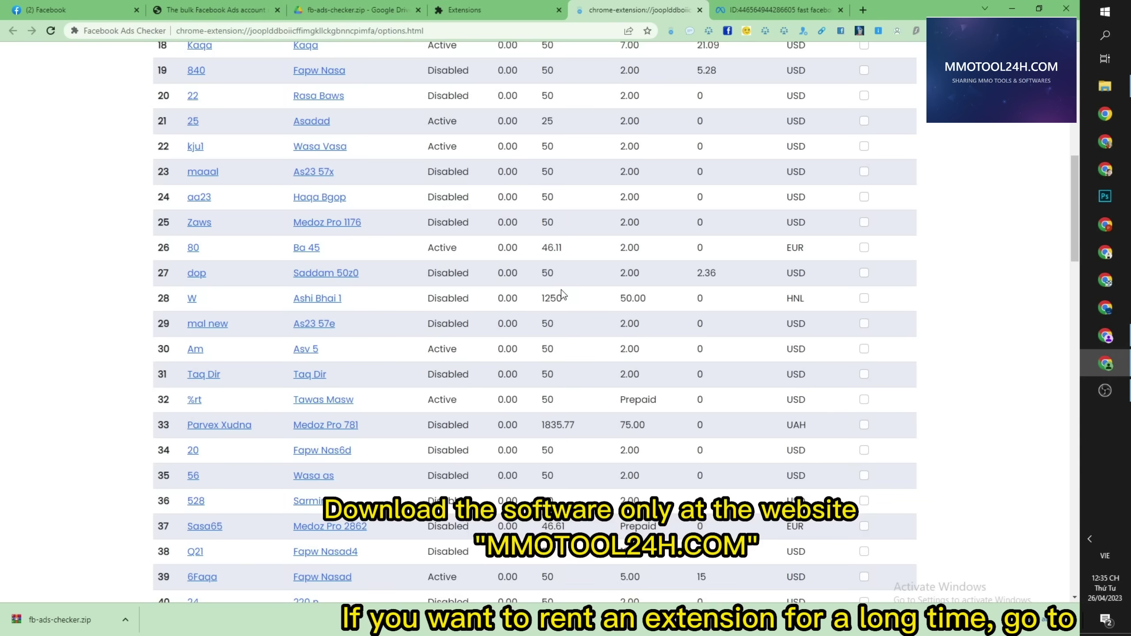